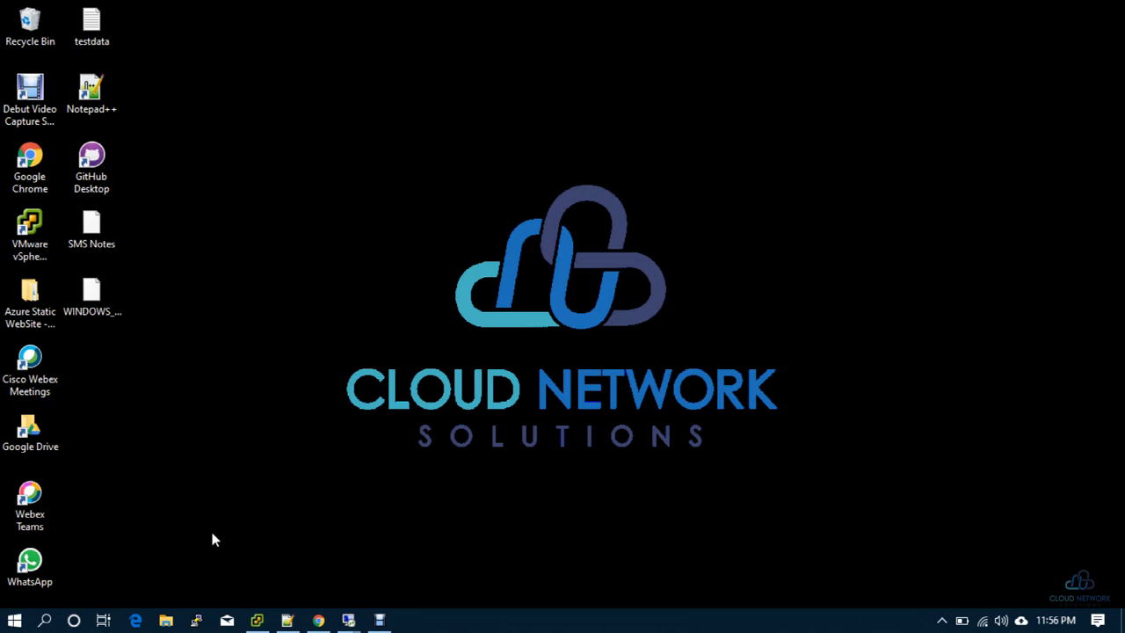
Highlight the SMS Notes line about configuring the SMS migration job.
left_click(288, 621)
left_click(413, 425)
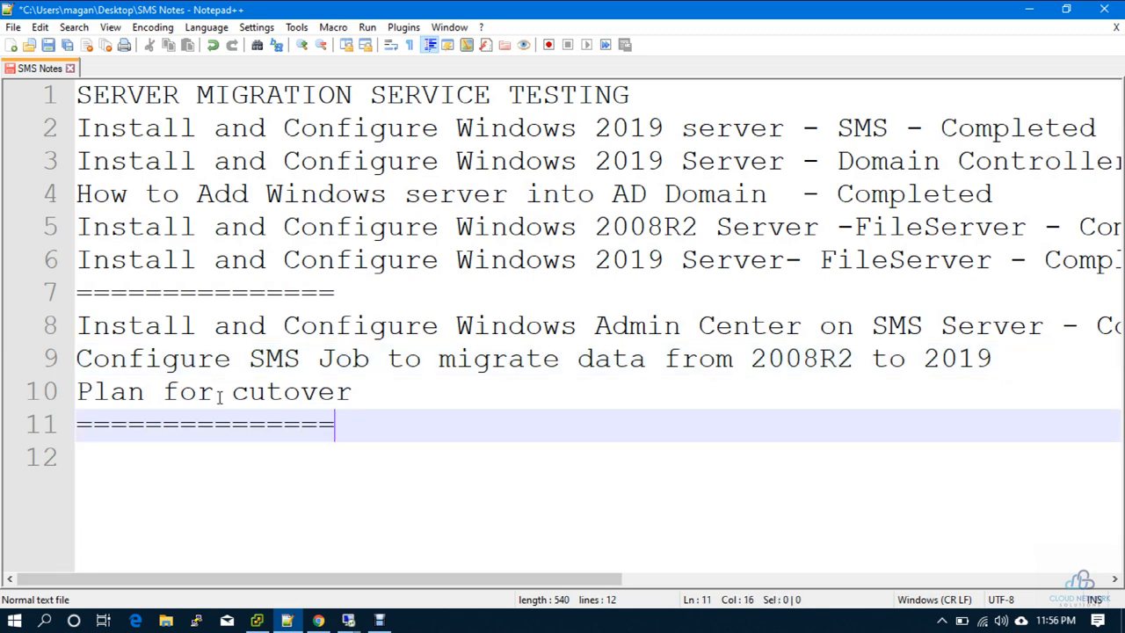
left_click_drag(77, 358, 1009, 358)
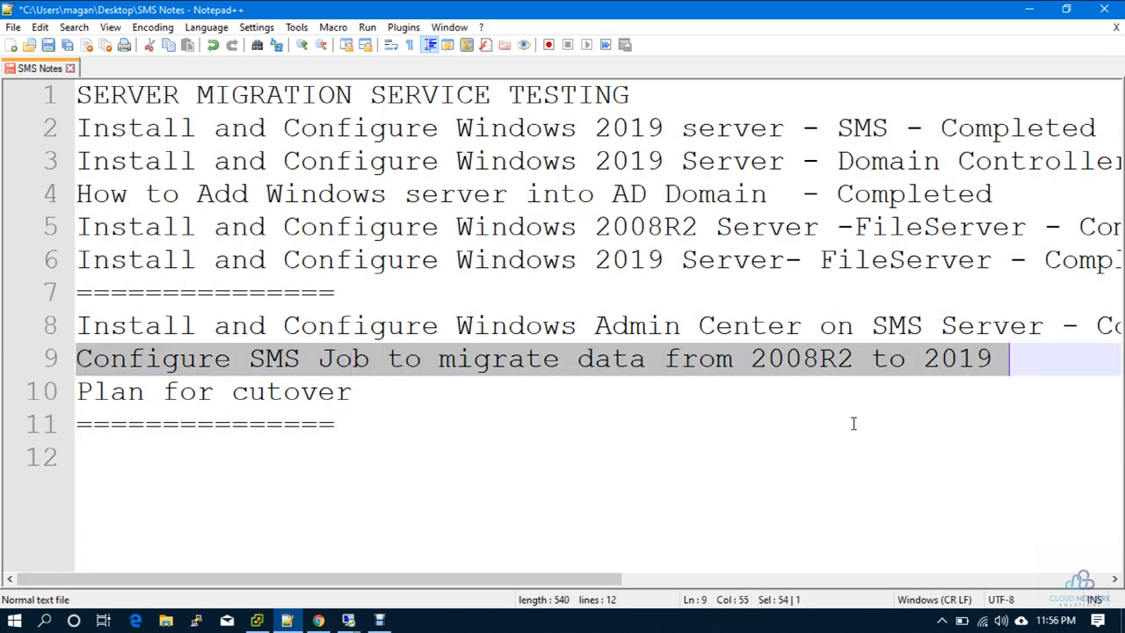
Minimize Notepad++ and preview the open Remote Desktop sessions from the taskbar.
left_click(1029, 9)
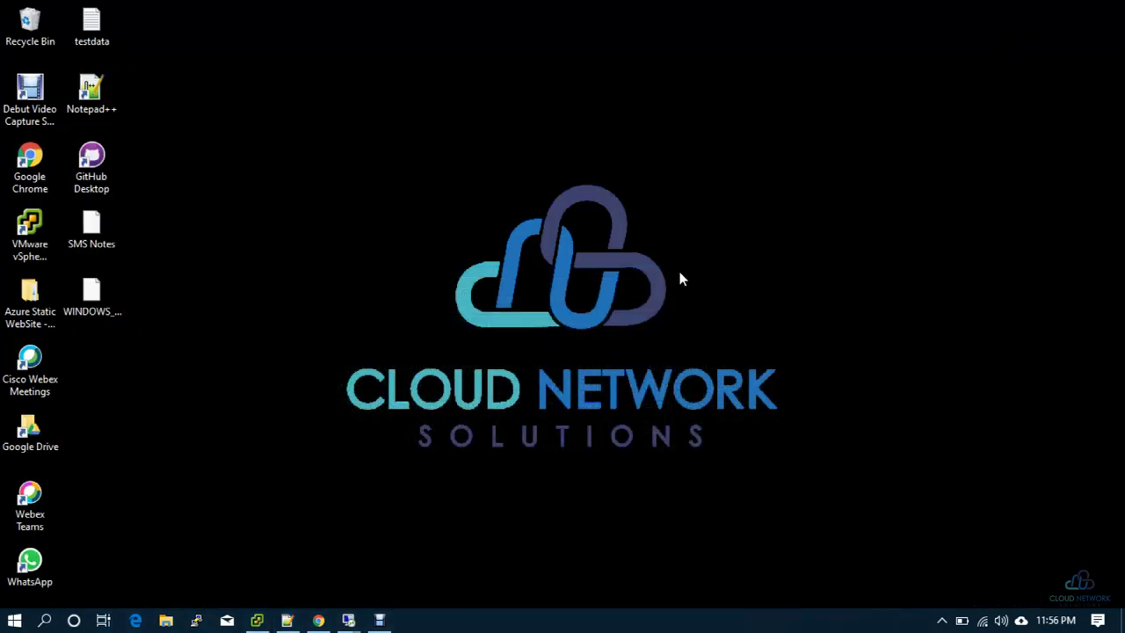
left_click(349, 621)
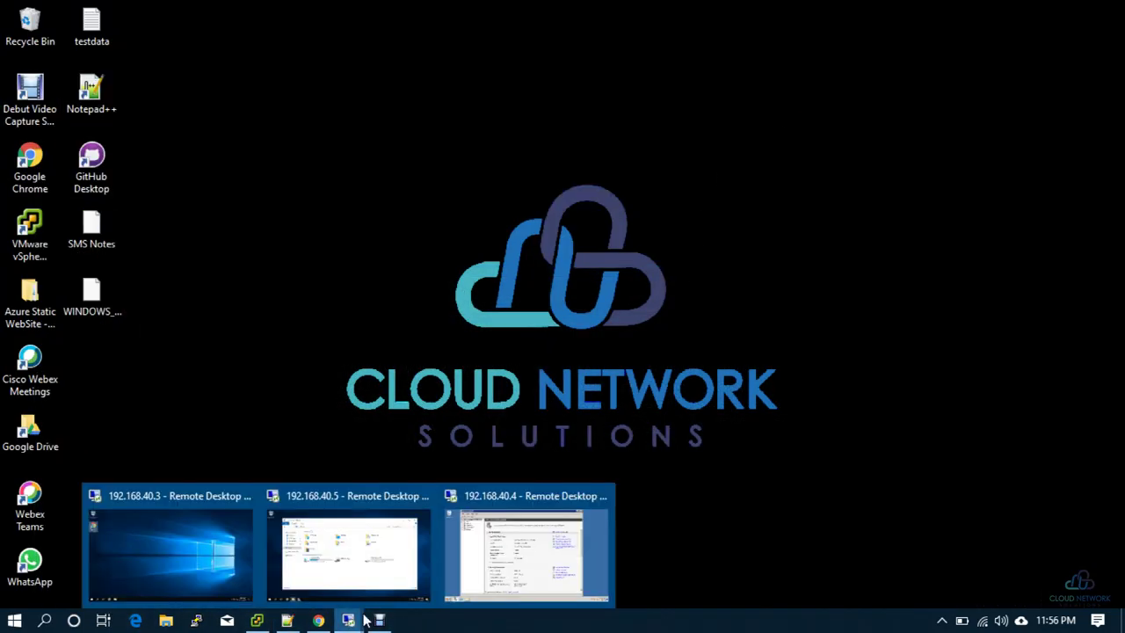
From the 192.168.40.3 session, connect to smsserver.mavrickcloud.com and load Storage Migration Service.
left_click(175, 544)
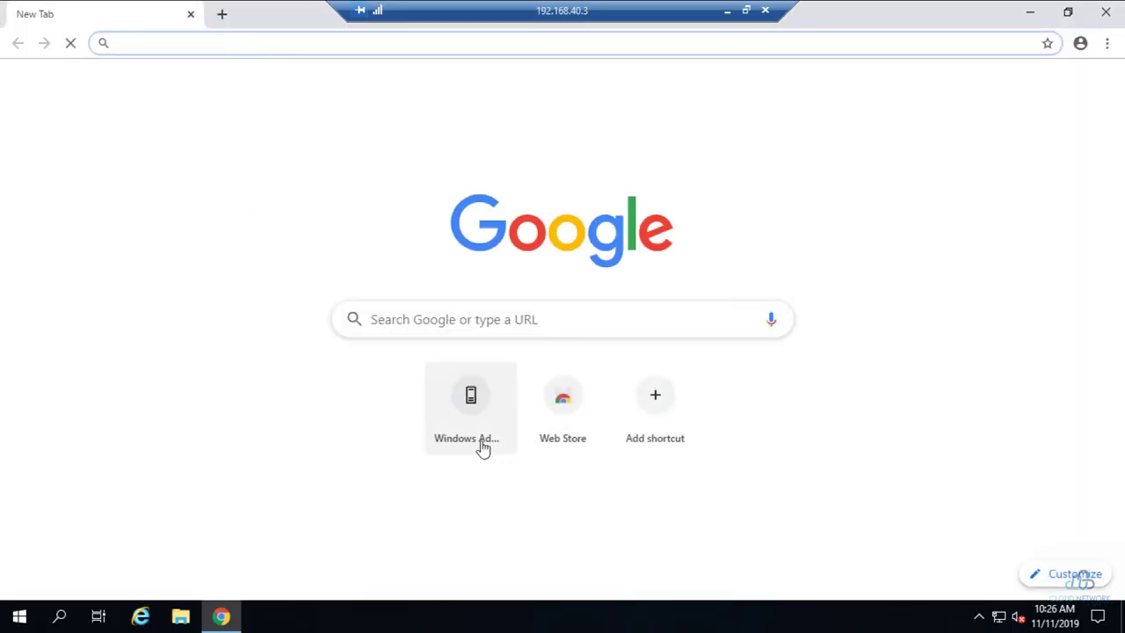
left_click(483, 446)
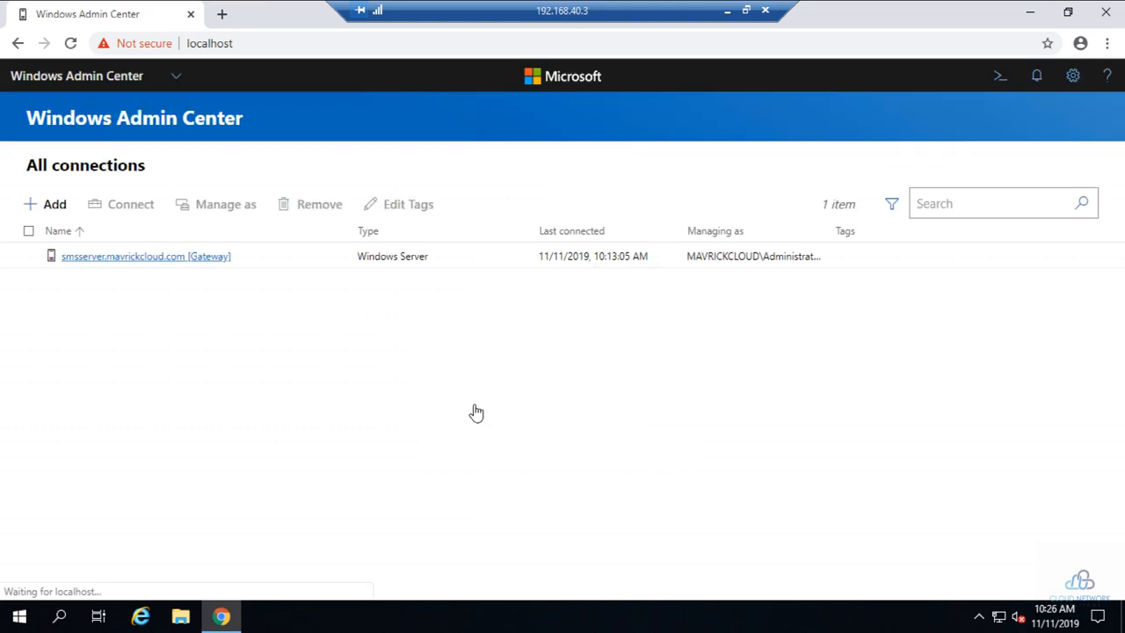
left_click(123, 255)
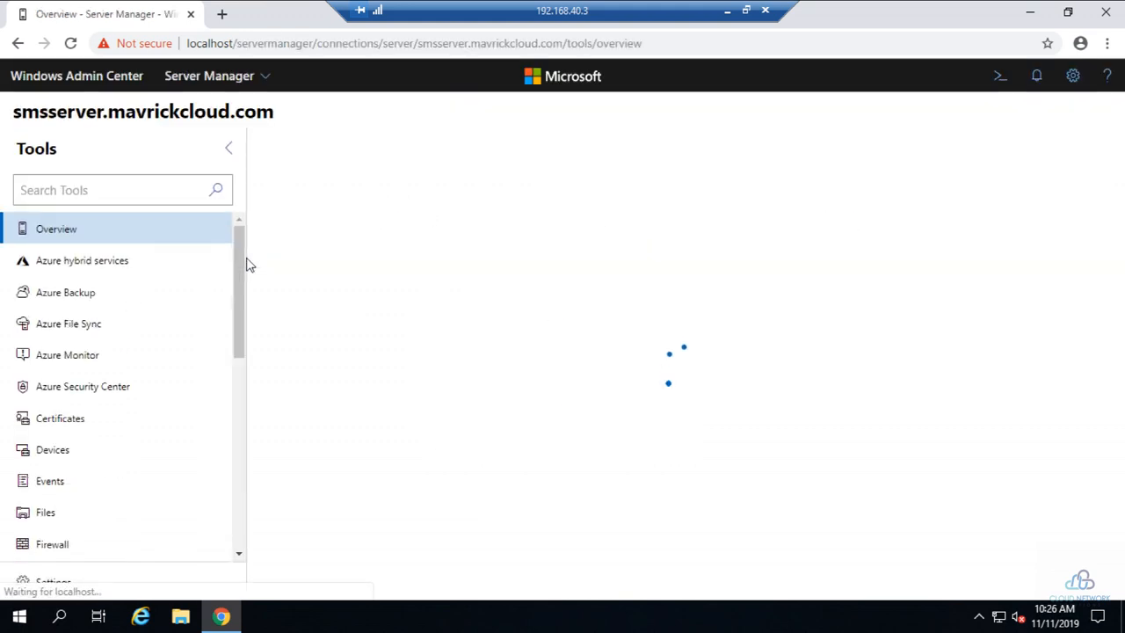
scroll(93, 299, "down", 5)
scroll(118, 351, "down", 4)
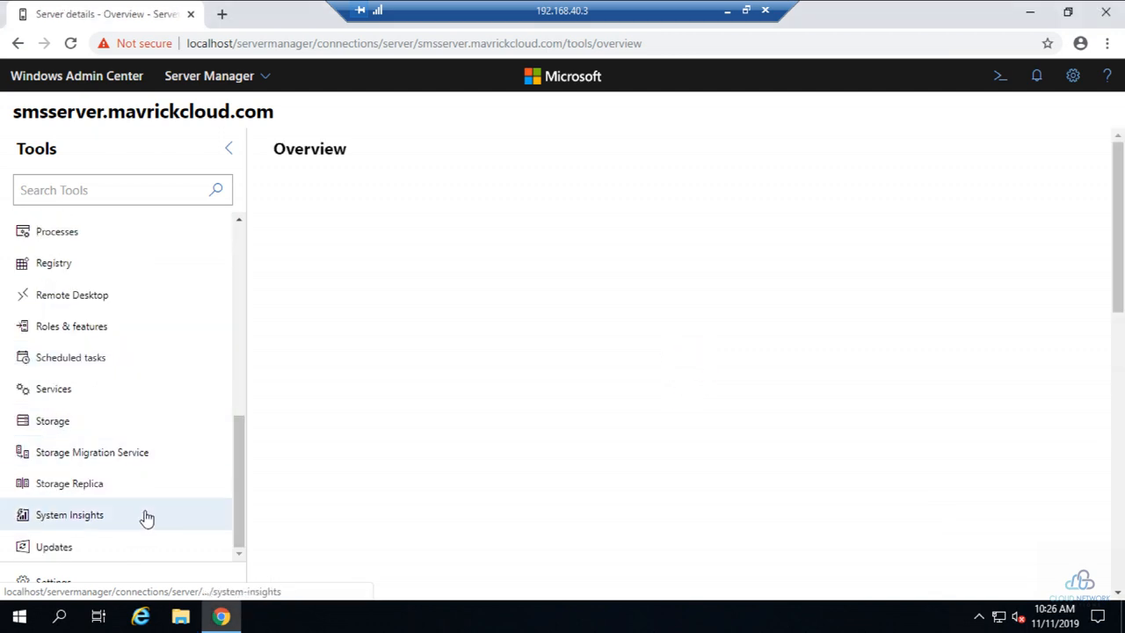
left_click(39, 453)
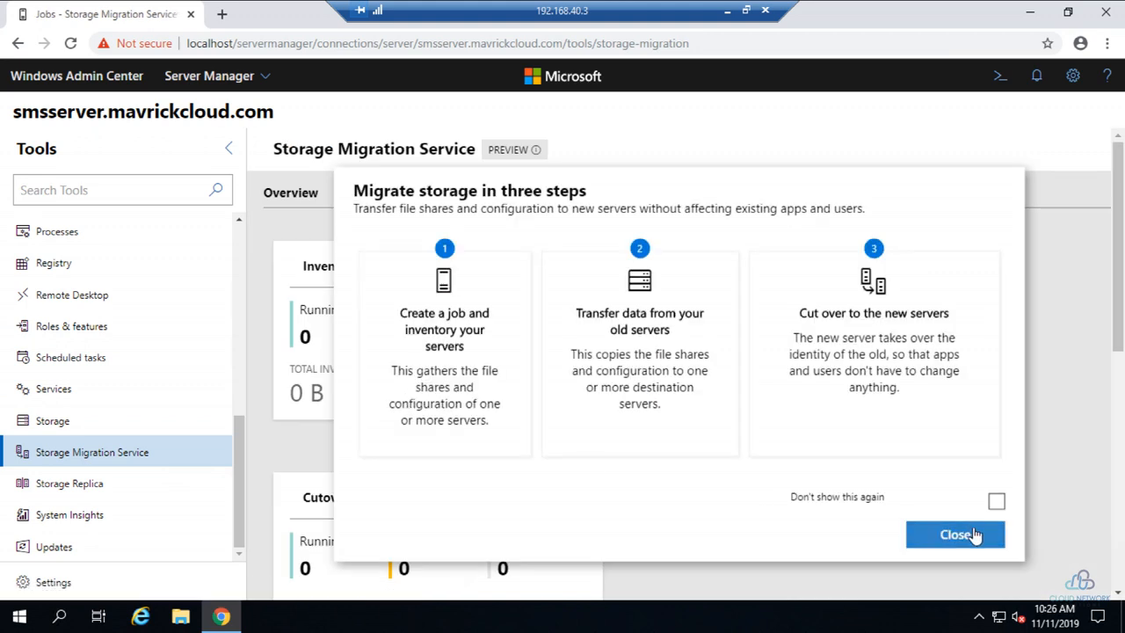
Dismiss the intro and create a new migration job named MigrationJob1.
left_click(957, 533)
left_click(308, 164)
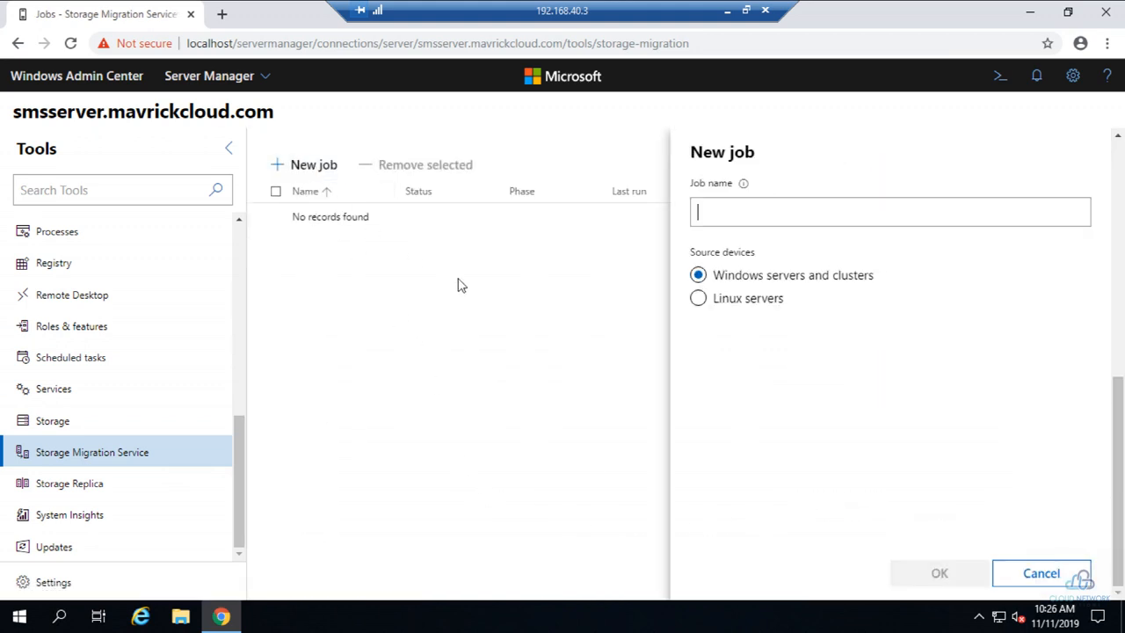
type("MigrationJob1")
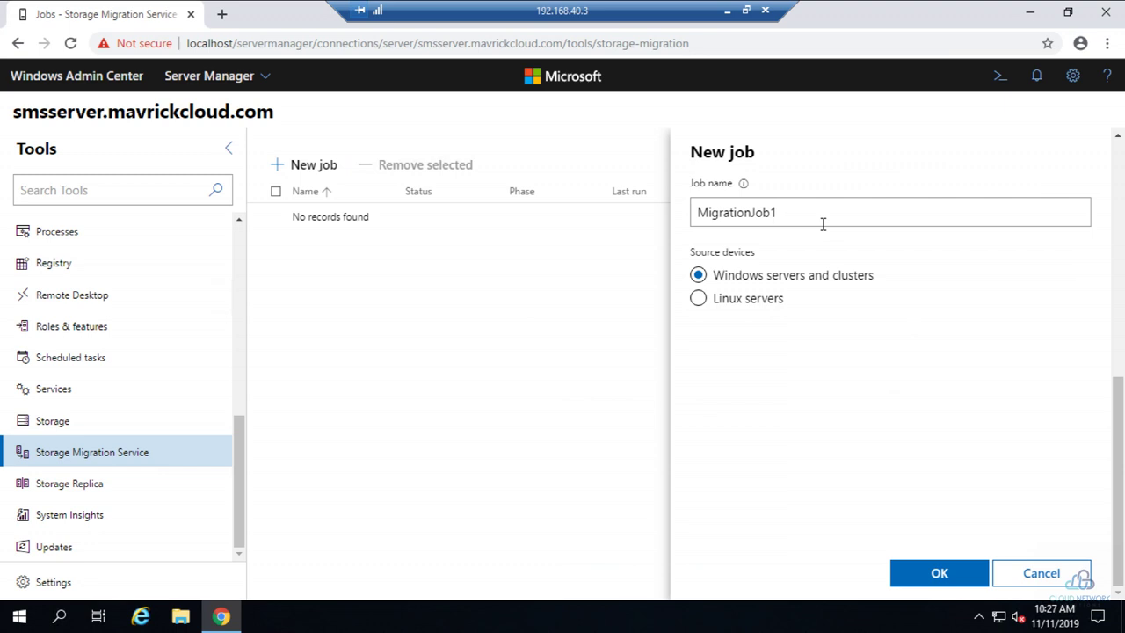
key("Return")
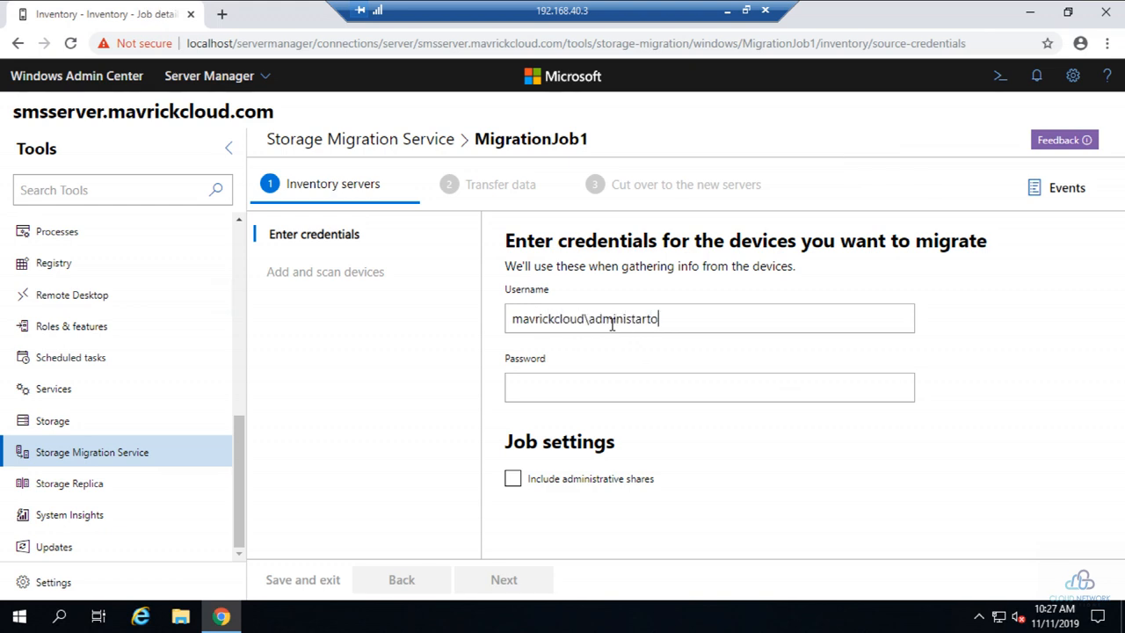
Enter administrator source credentials and include administrative shares in the job.
key("Tab")
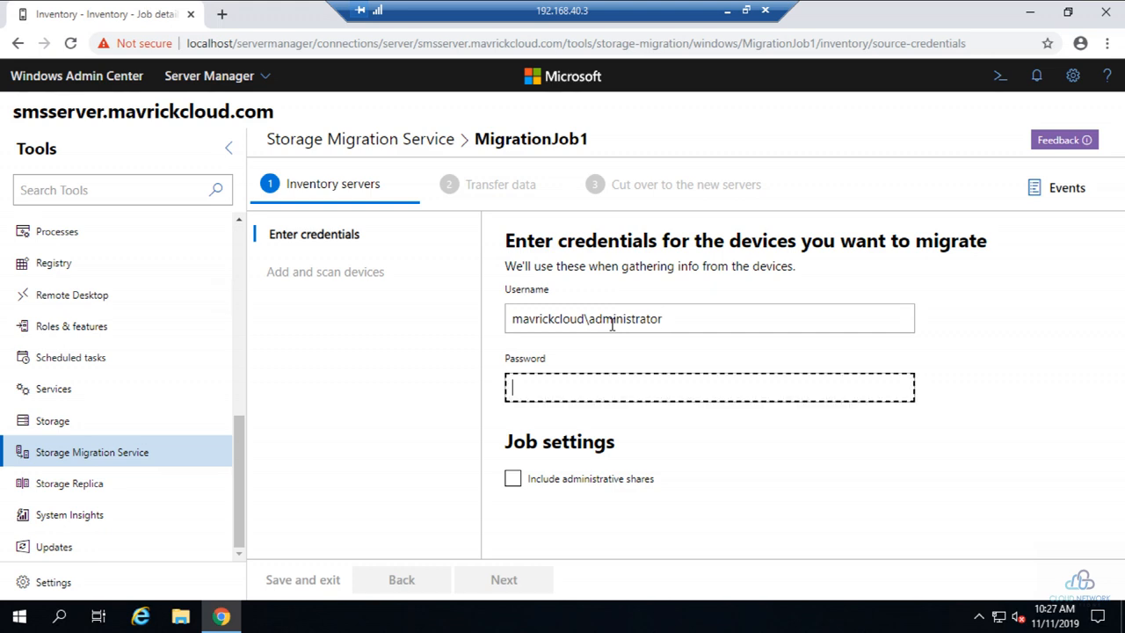
type("**")
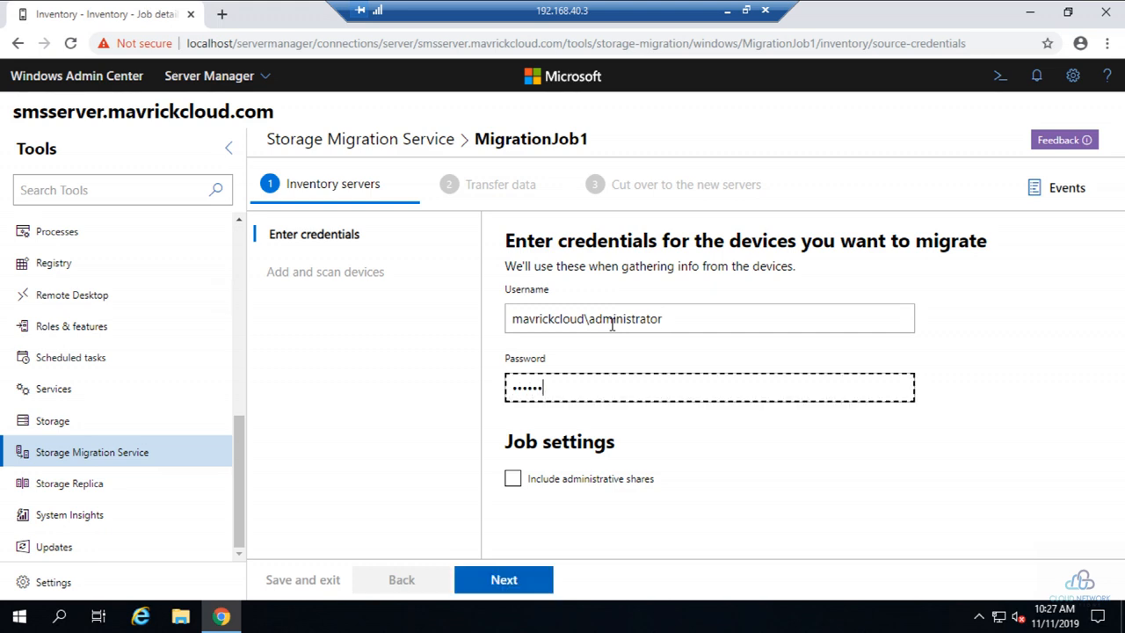
left_click(512, 478)
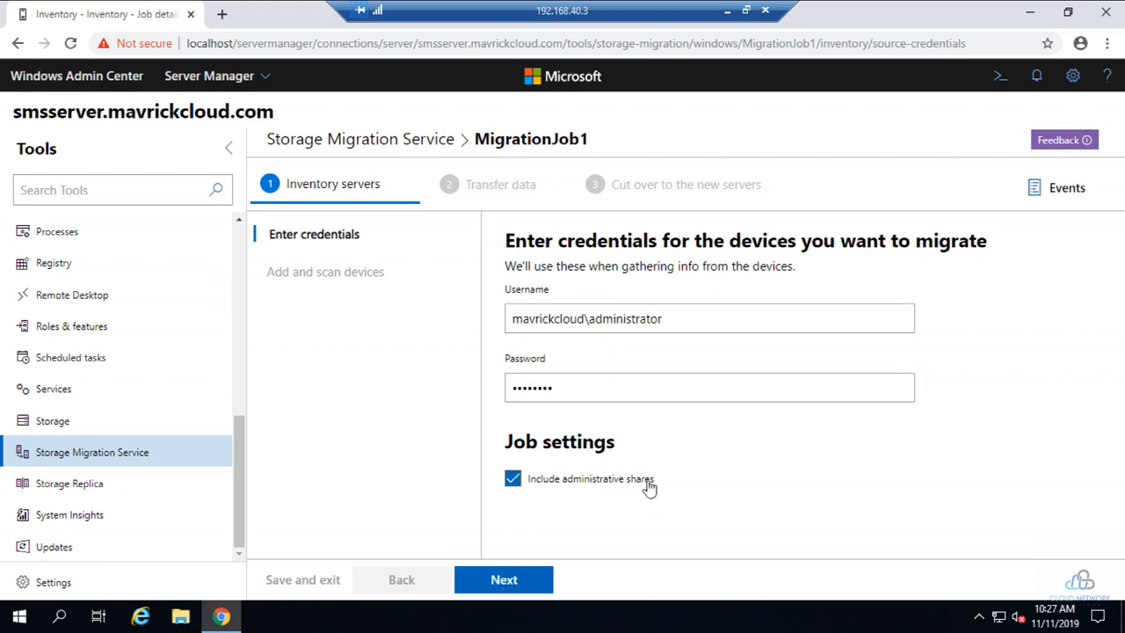
Add LFILESERVER.MAVRICKCLOUD.COM as a source device via Active Directory search.
left_click(503, 579)
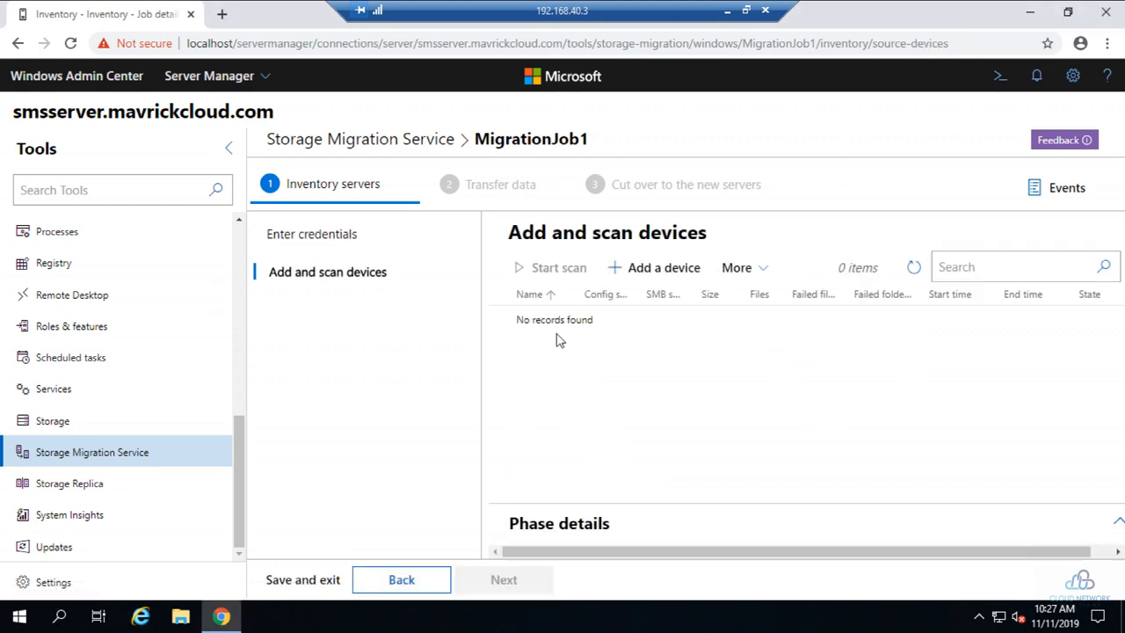
left_click(652, 267)
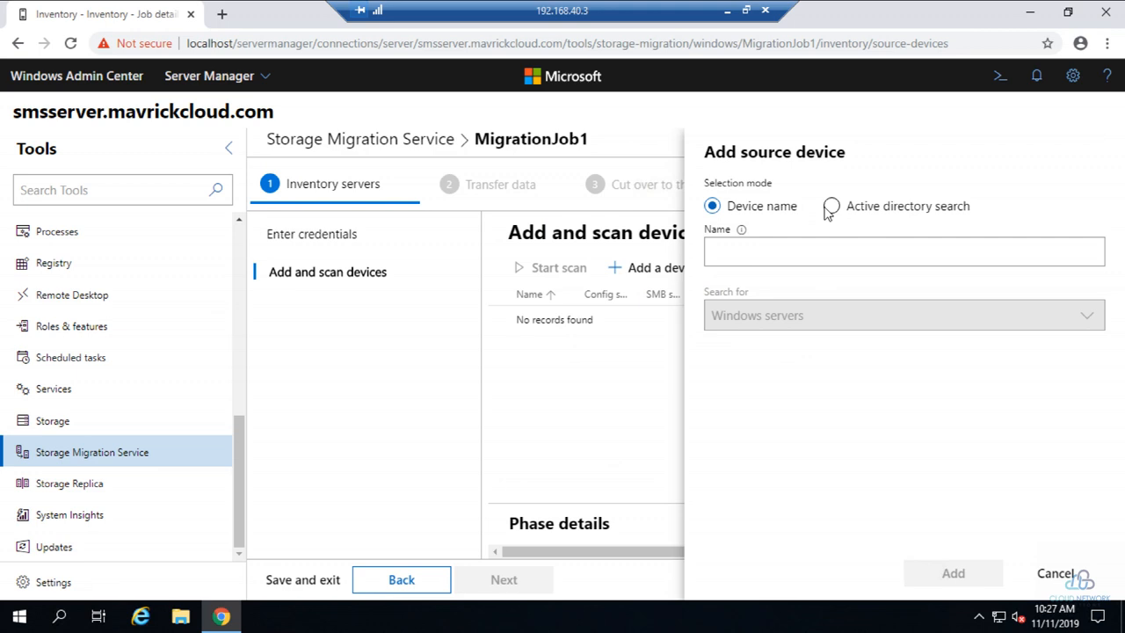
left_click(830, 205)
left_click(782, 362)
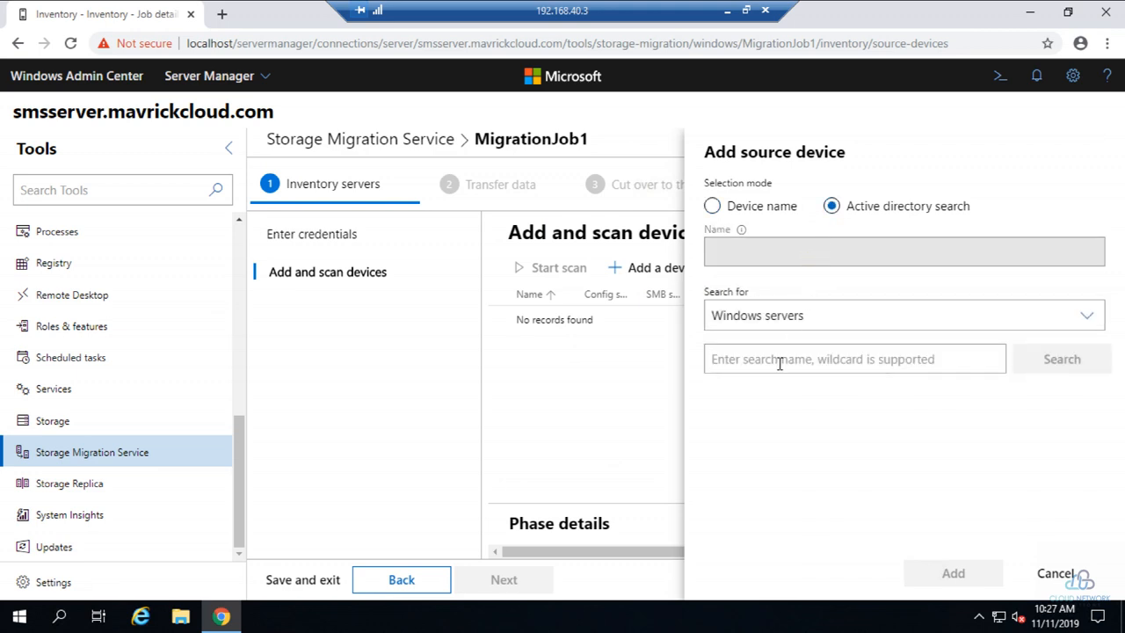
type("lfileserver")
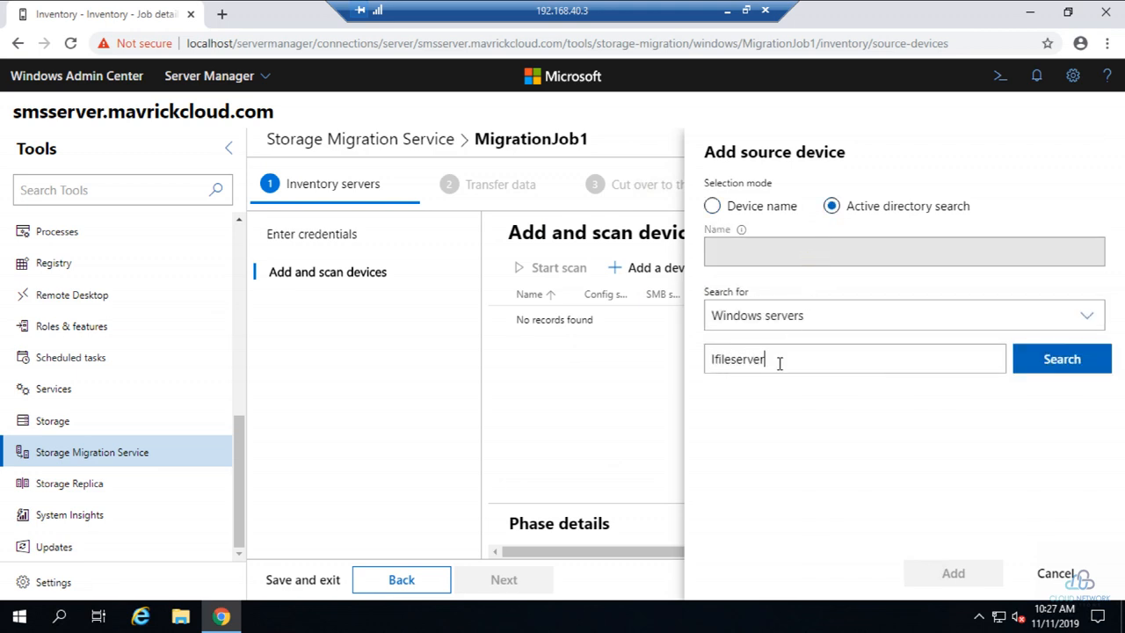
left_click(1061, 359)
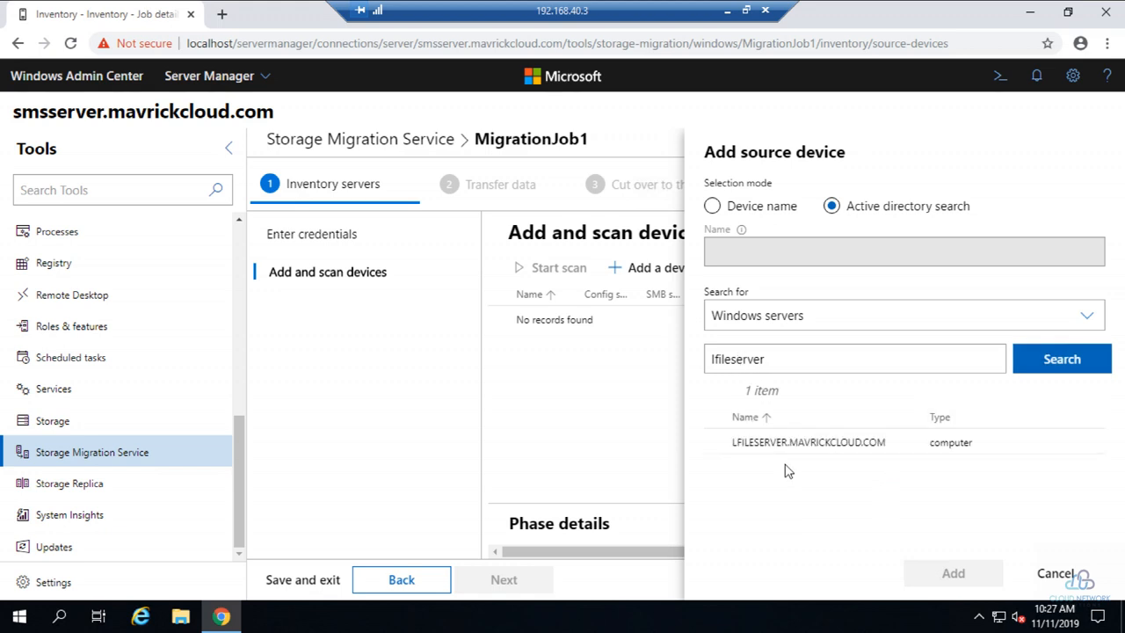
left_click(809, 442)
left_click(952, 573)
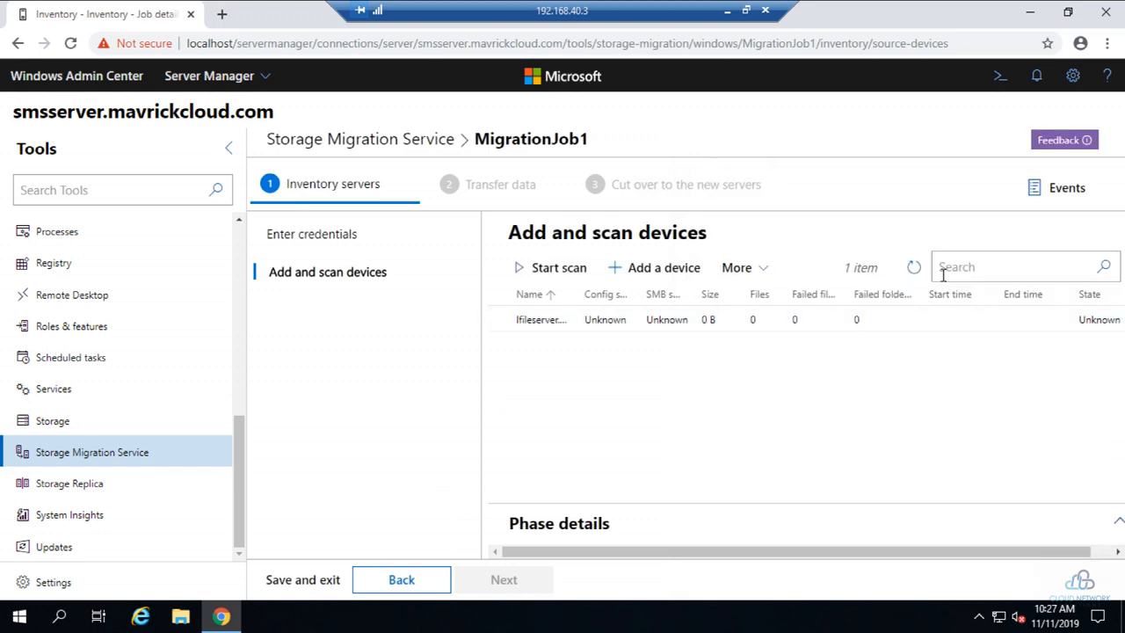
Inventory lfileserver successfully and list the shares found on it.
left_click(549, 267)
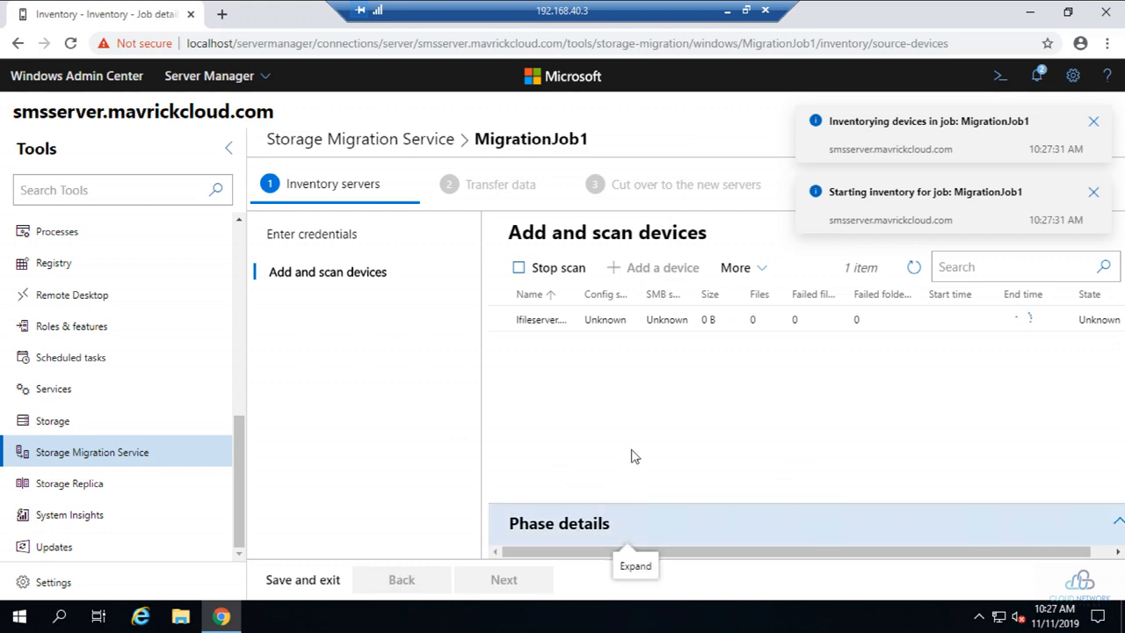
left_click(1118, 522)
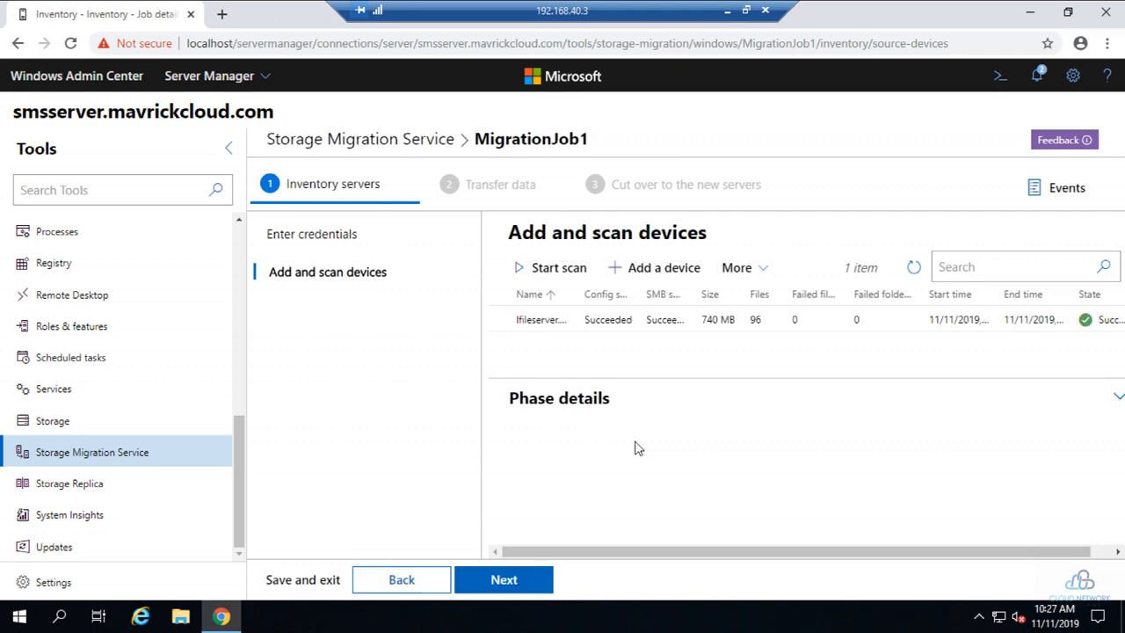
left_click(678, 323)
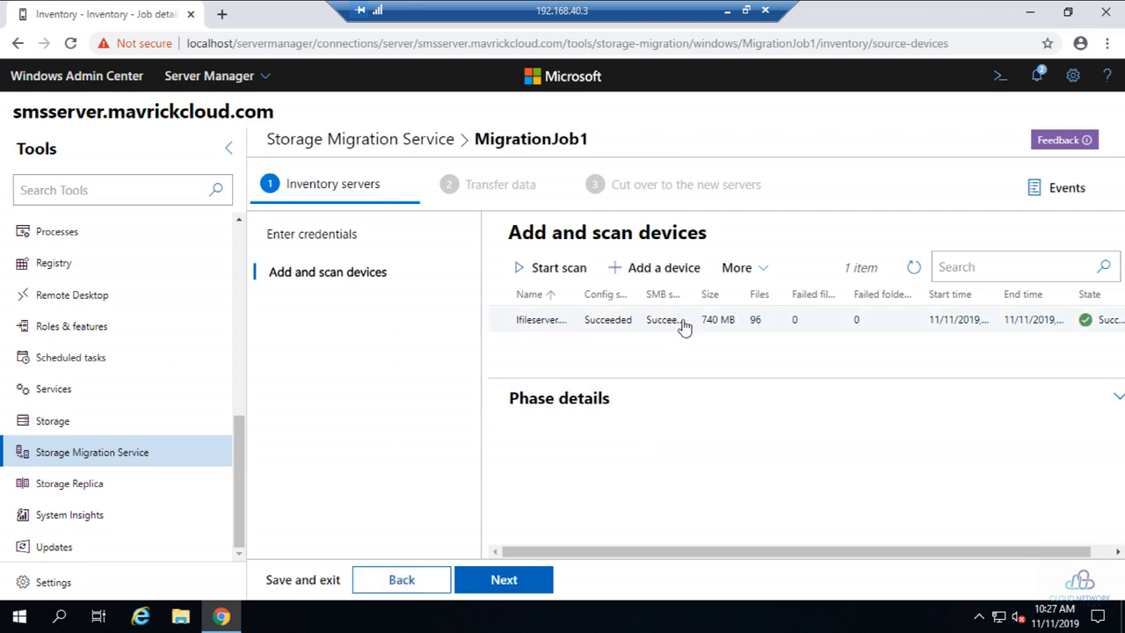
scroll(612, 528, "down", 3)
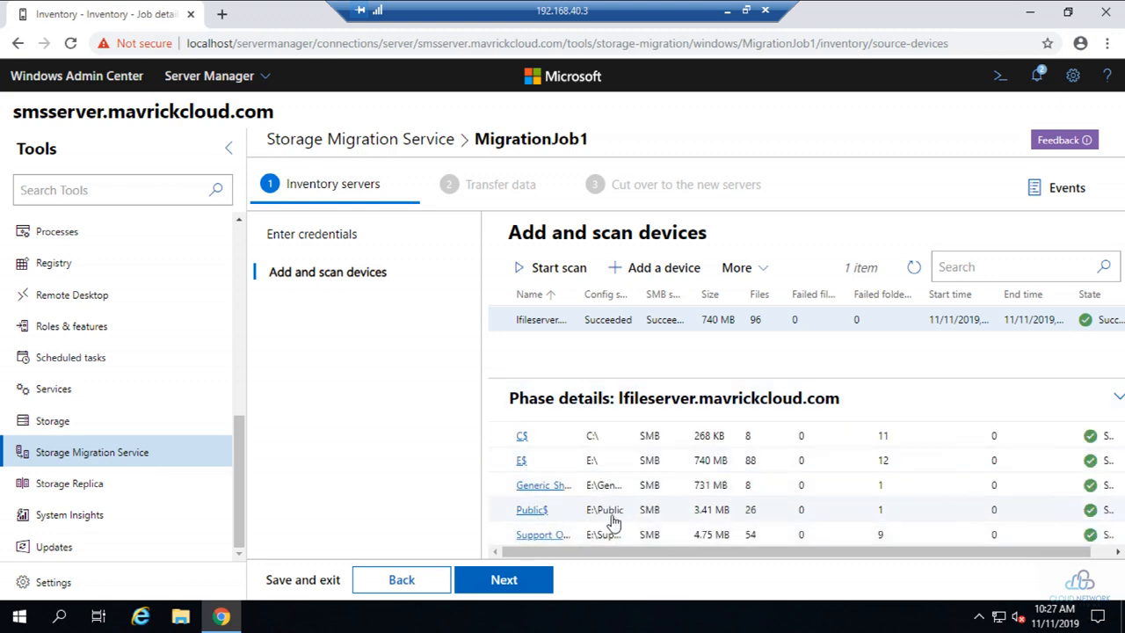
scroll(883, 498, "up", 3)
scroll(905, 518, "down", 3)
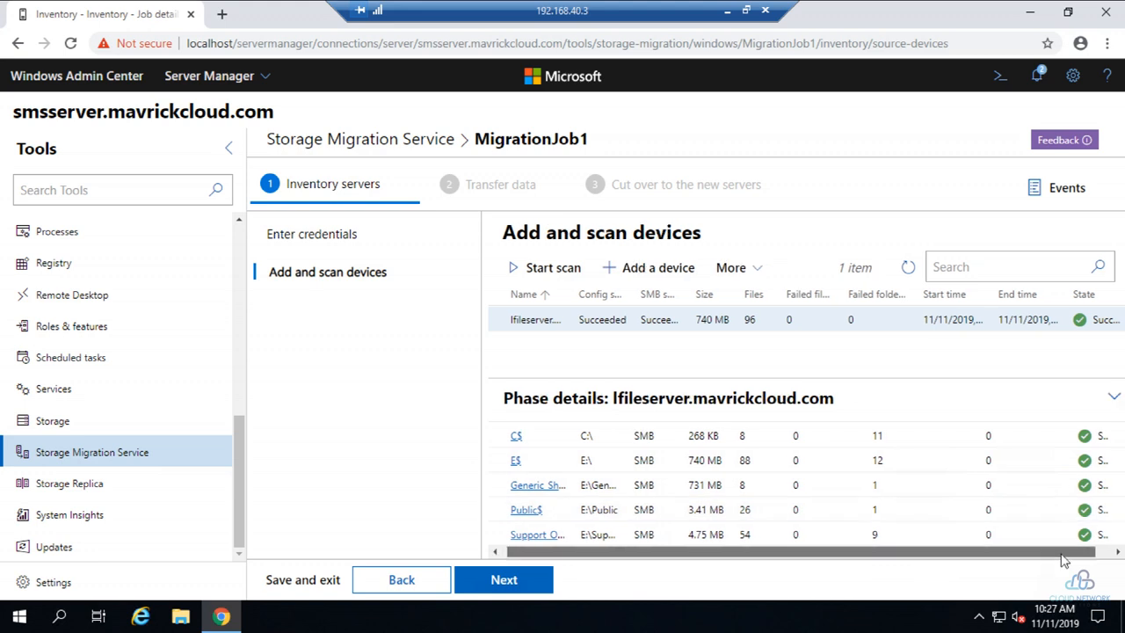
left_click_drag(926, 567, 817, 552)
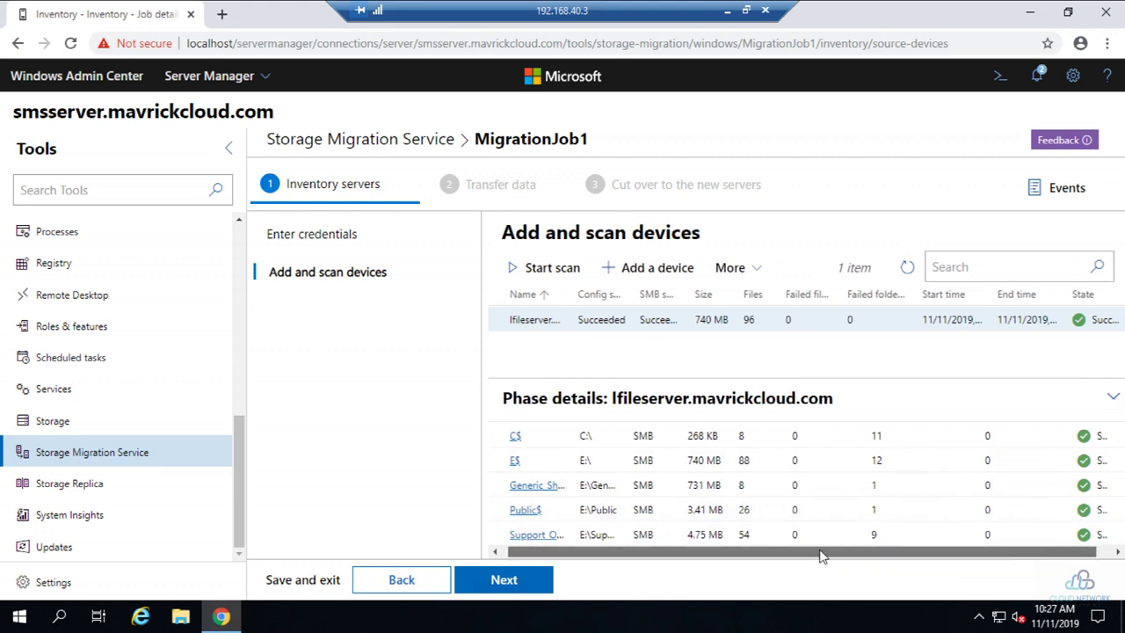
Enter the destination credentials and continue to specifying the destination.
left_click(519, 580)
type("mavrickcloud\\")
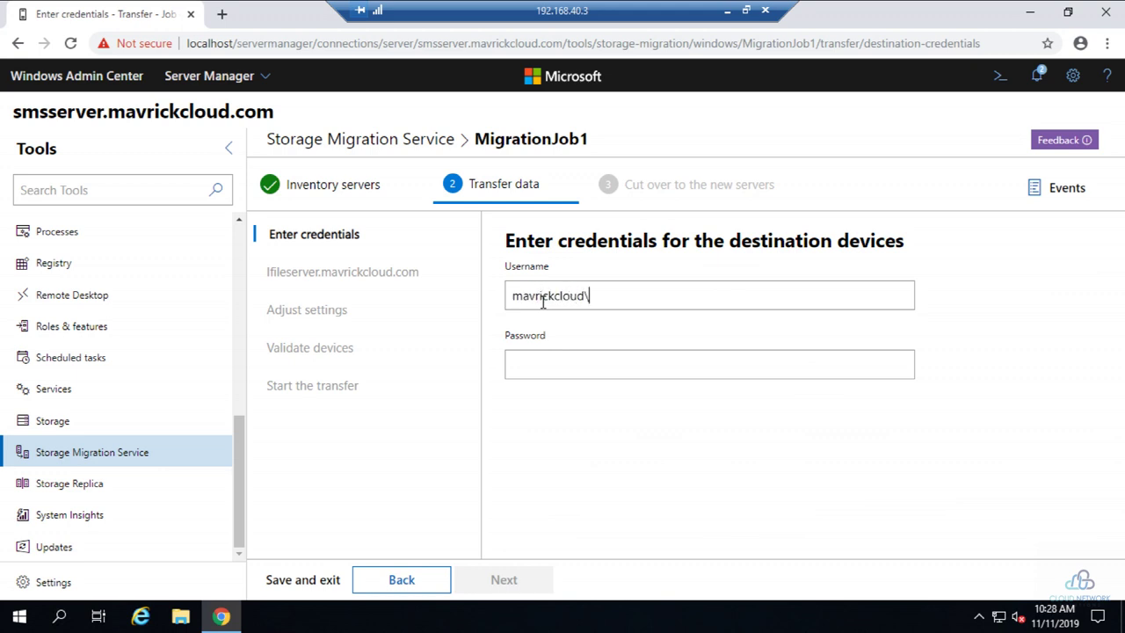
type("administrator")
key("Tab")
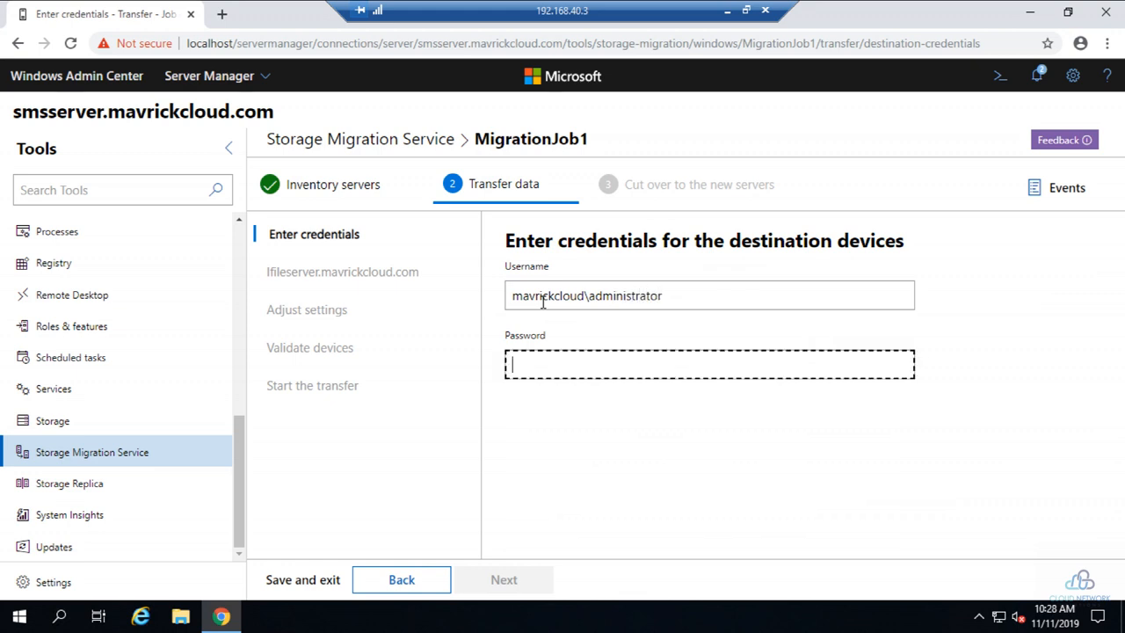
type("••")
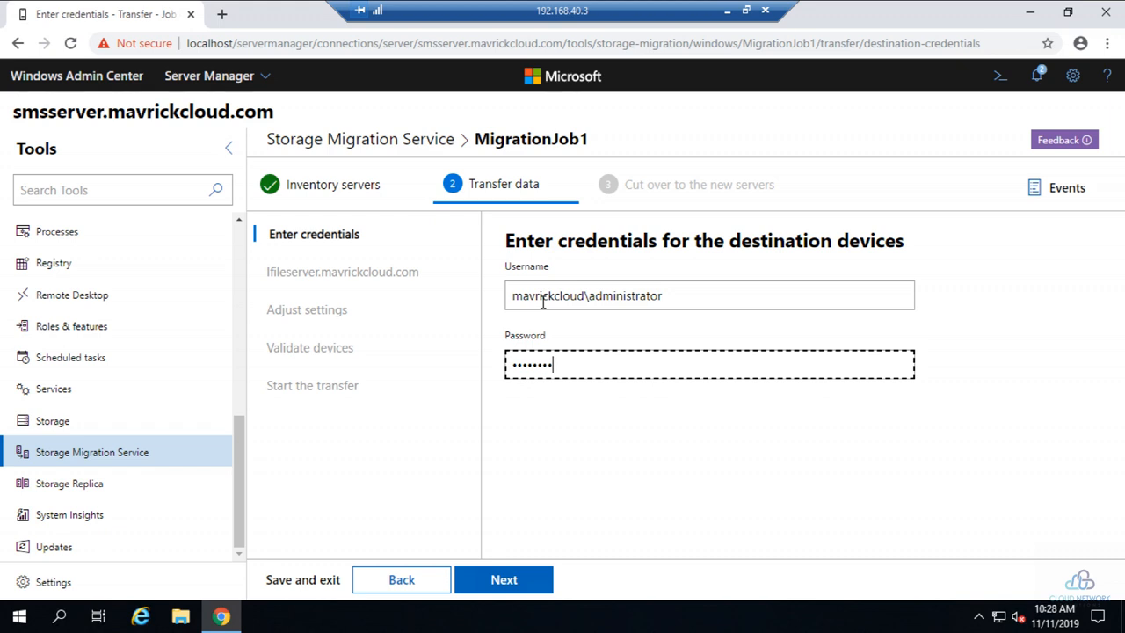
left_click(503, 579)
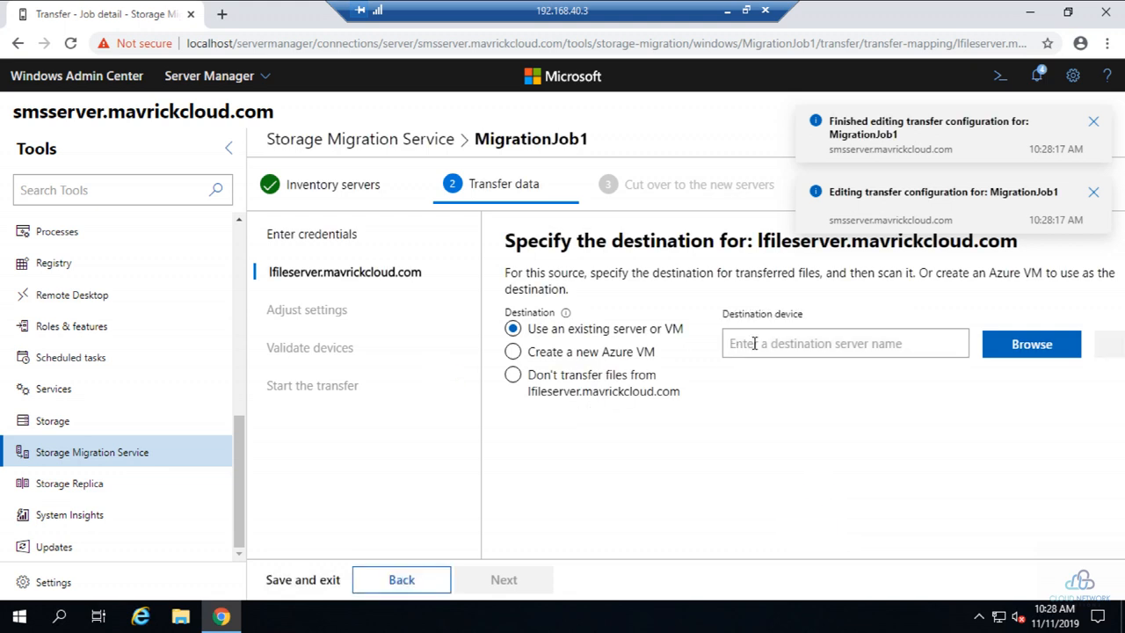
type("fileserver")
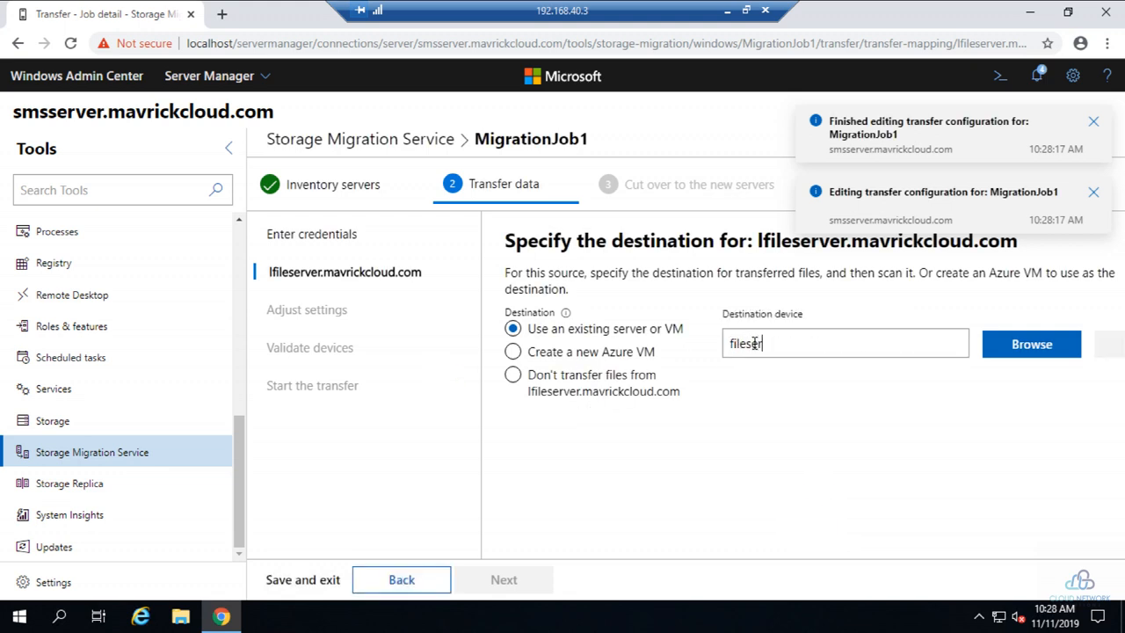
Browse for and add FILESERVER.MAVRICKCLOUD.COM as the destination for lfileserver.
left_click(1019, 347)
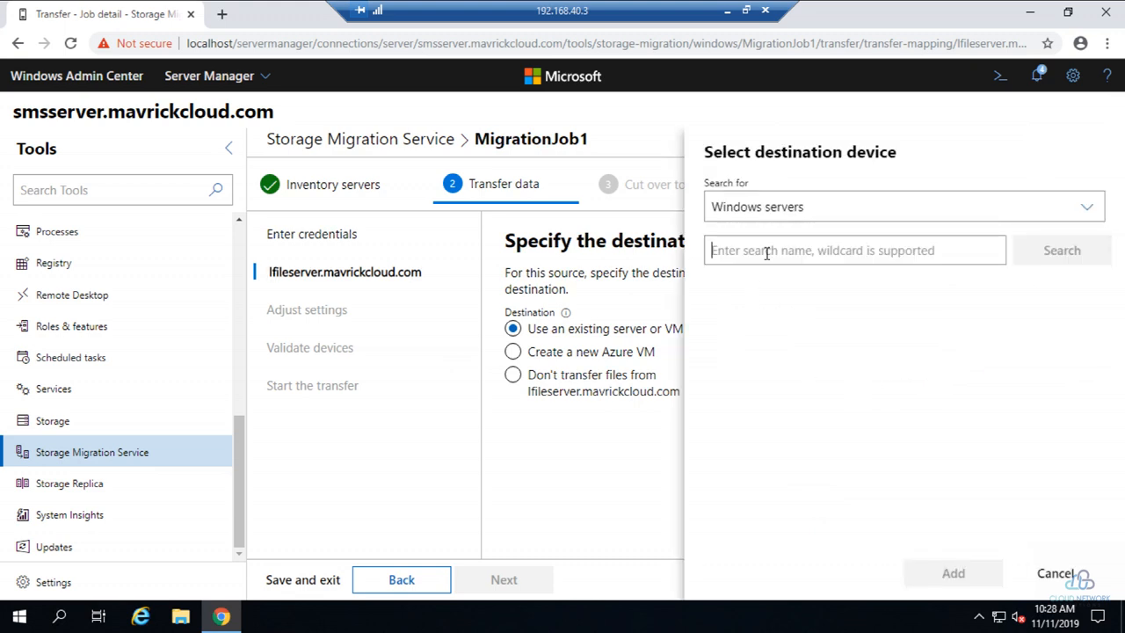
type("fileserver")
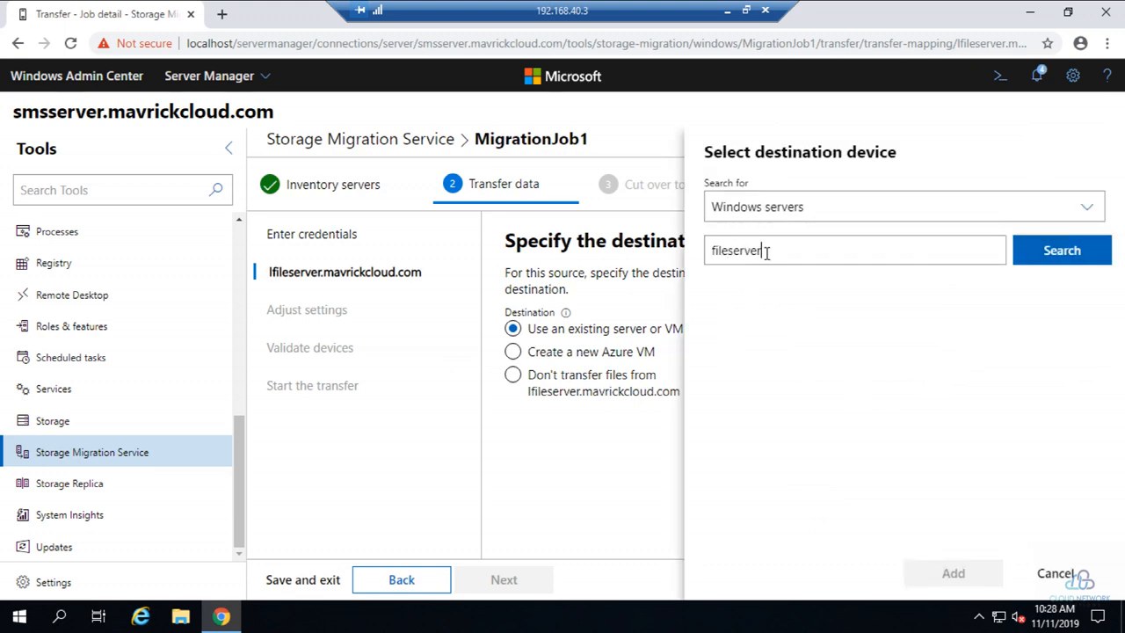
left_click(1053, 257)
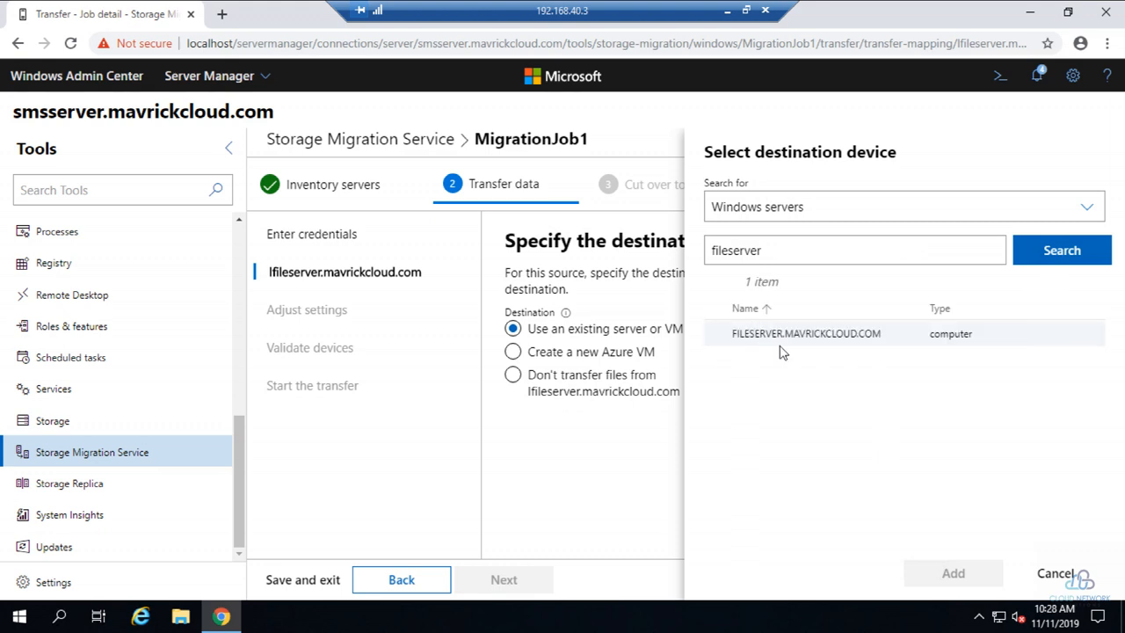
left_click(806, 333)
left_click(953, 573)
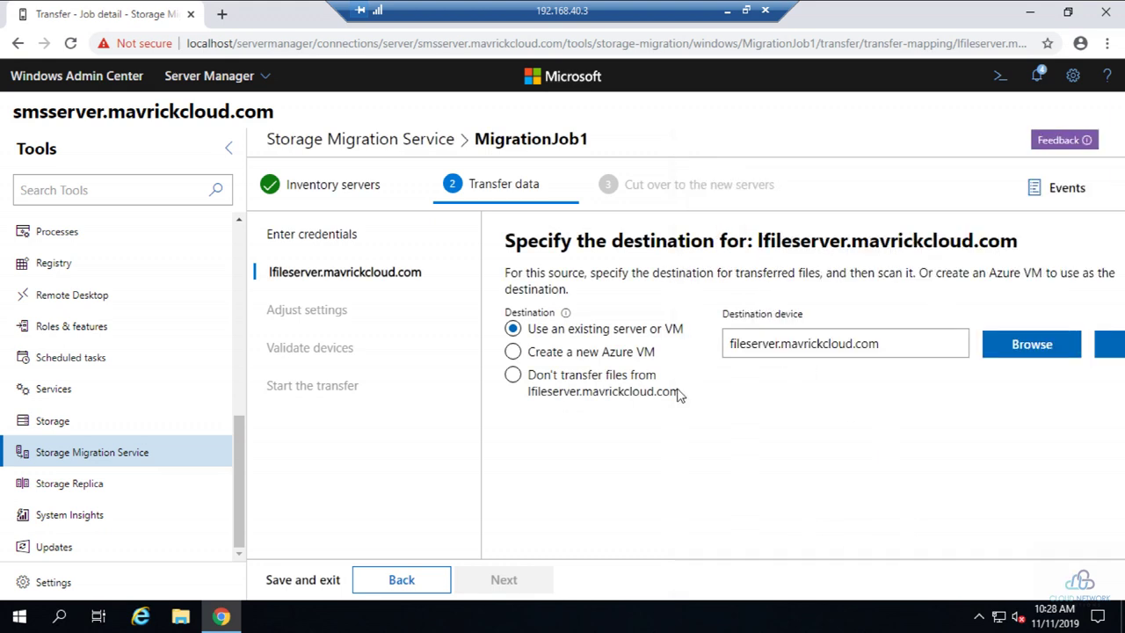
Scan fileserver, review volume mapping, and exclude C$ and E$ so only Generic_Share$, Public$, Support_Ops$ transfer.
left_click(1112, 344)
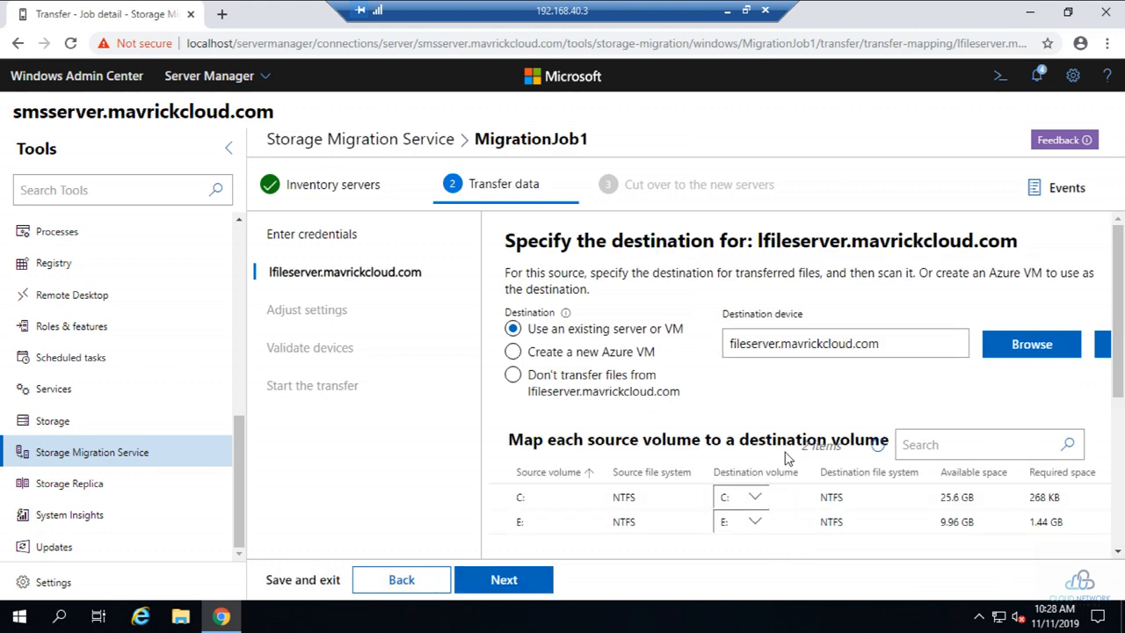
scroll(802, 413, "down", 1)
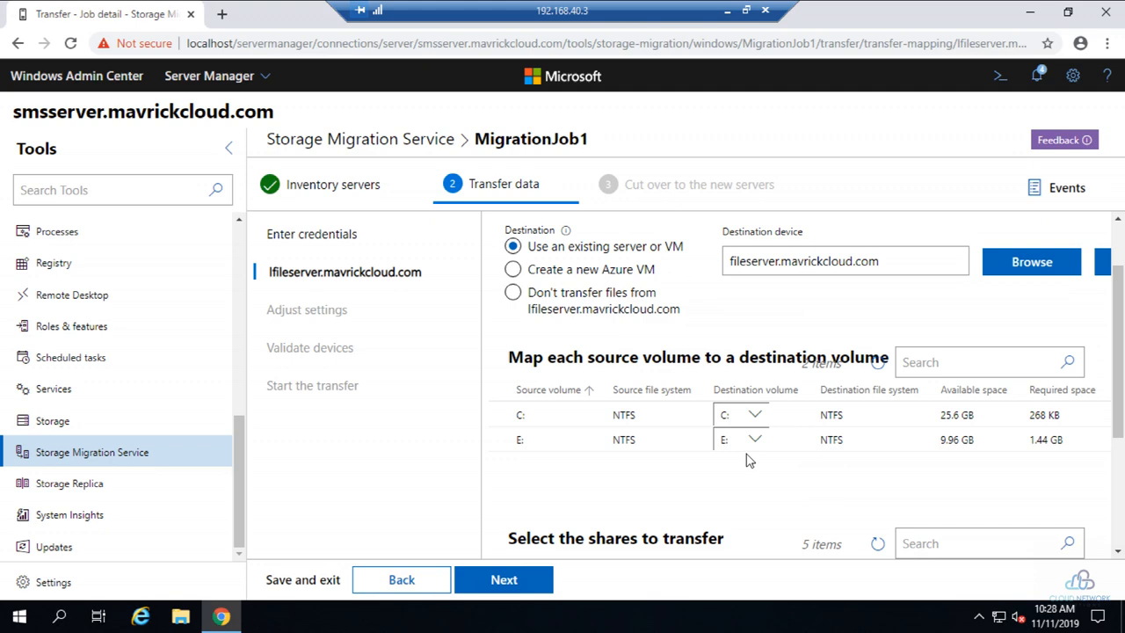
scroll(802, 440, "down", 2)
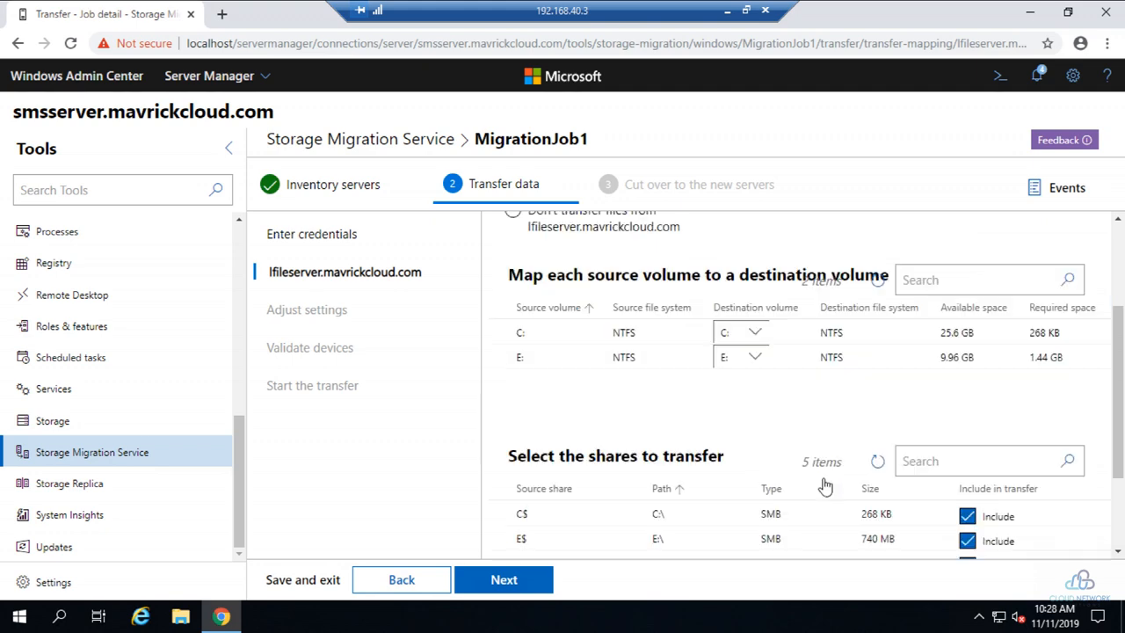
scroll(954, 475, "up", 1)
scroll(923, 457, "down", 1)
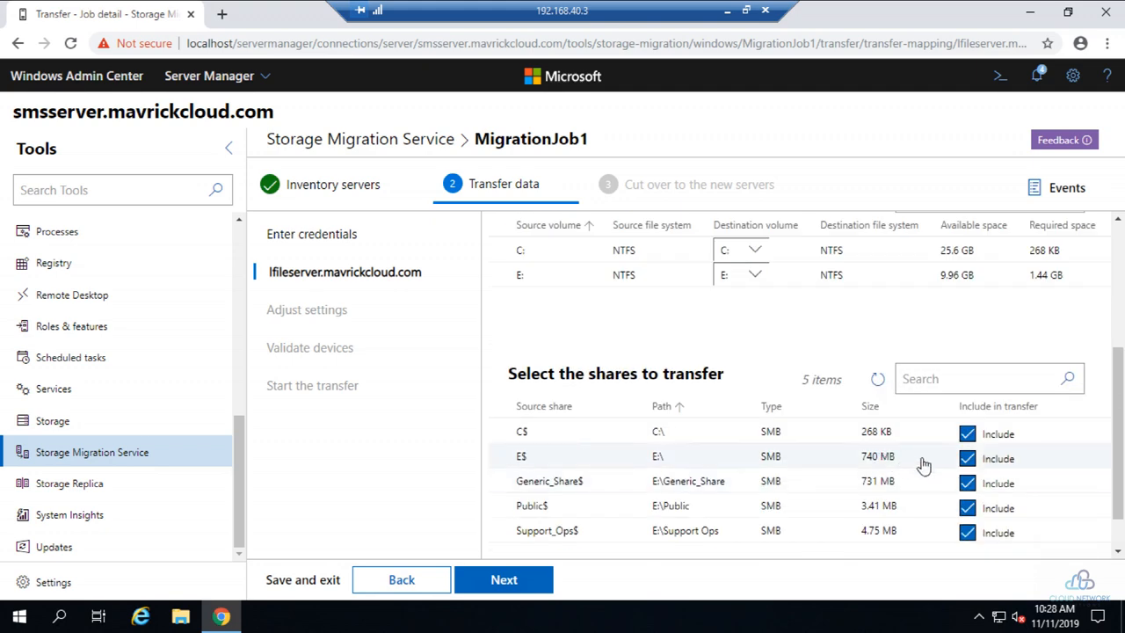
scroll(791, 440, "up", 2)
scroll(760, 429, "up", 1)
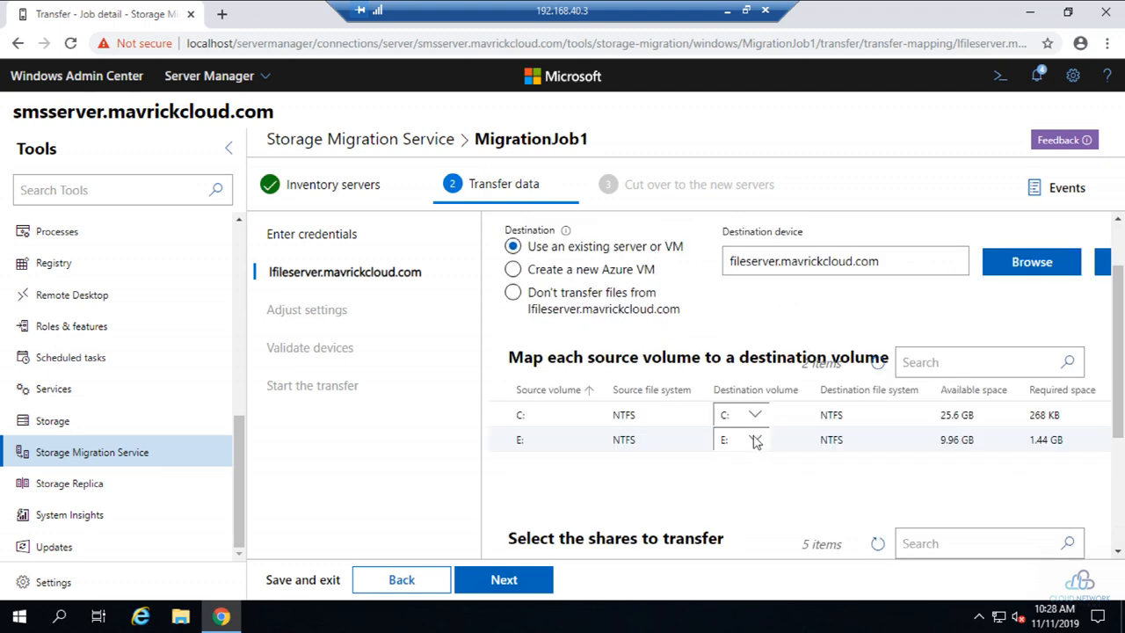
scroll(756, 435, "down", 1)
left_click(756, 440)
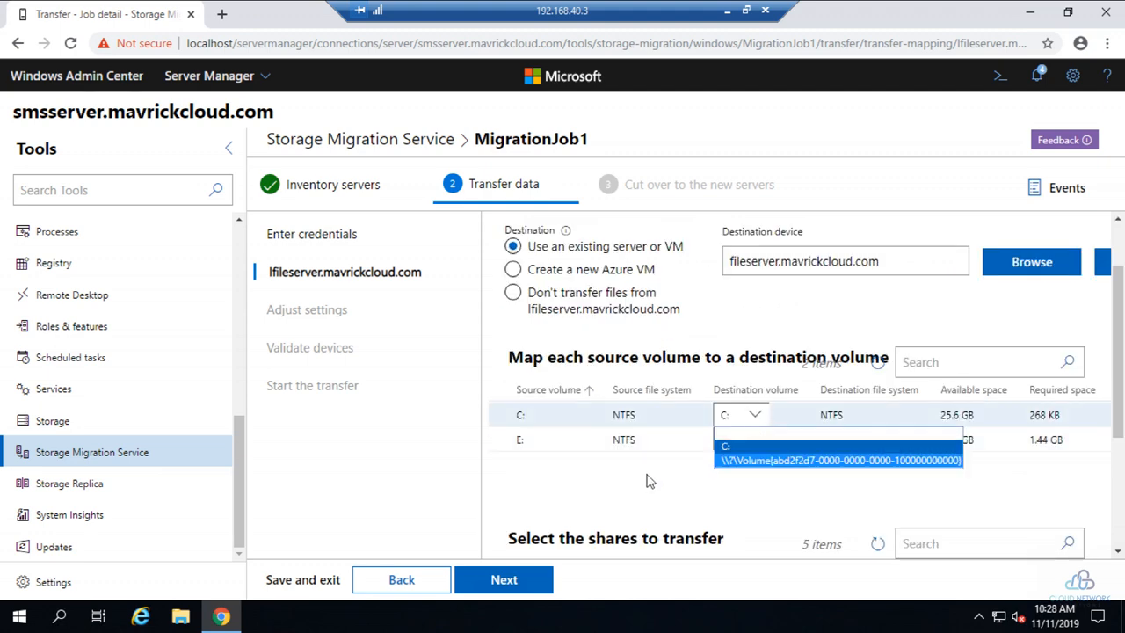
scroll(650, 482, "down", 3)
left_click(967, 382)
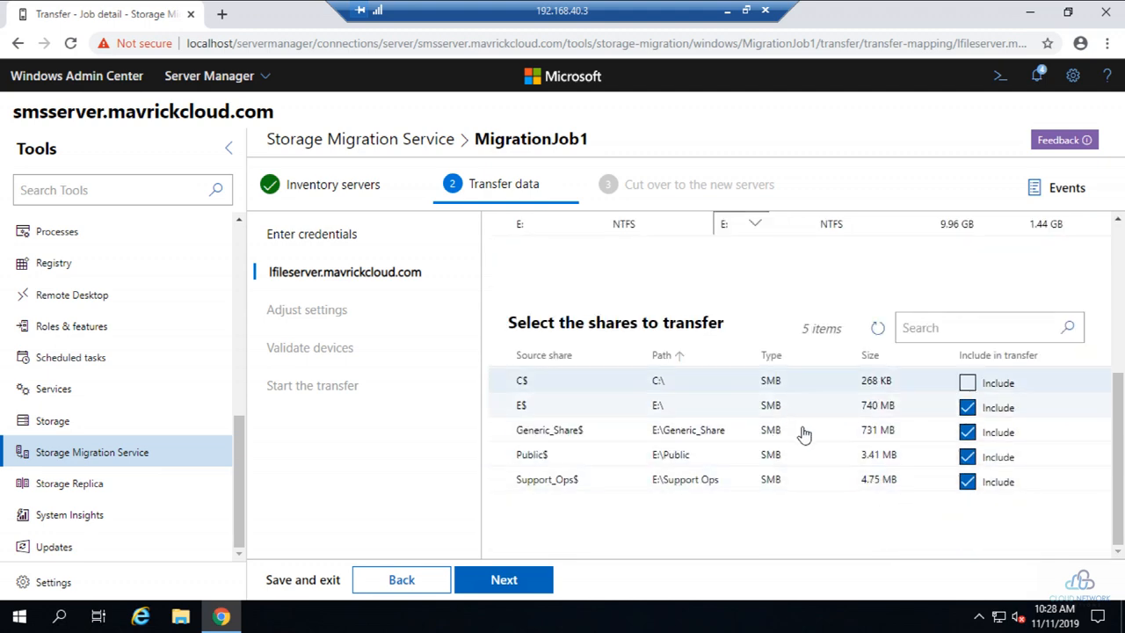
left_click(968, 409)
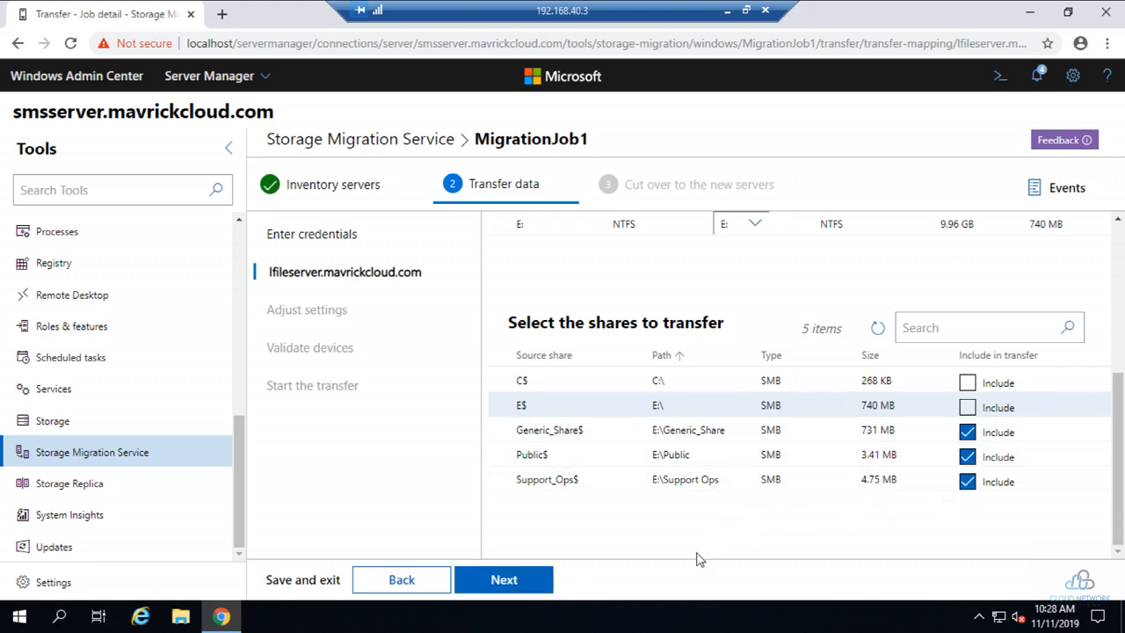
left_click(492, 582)
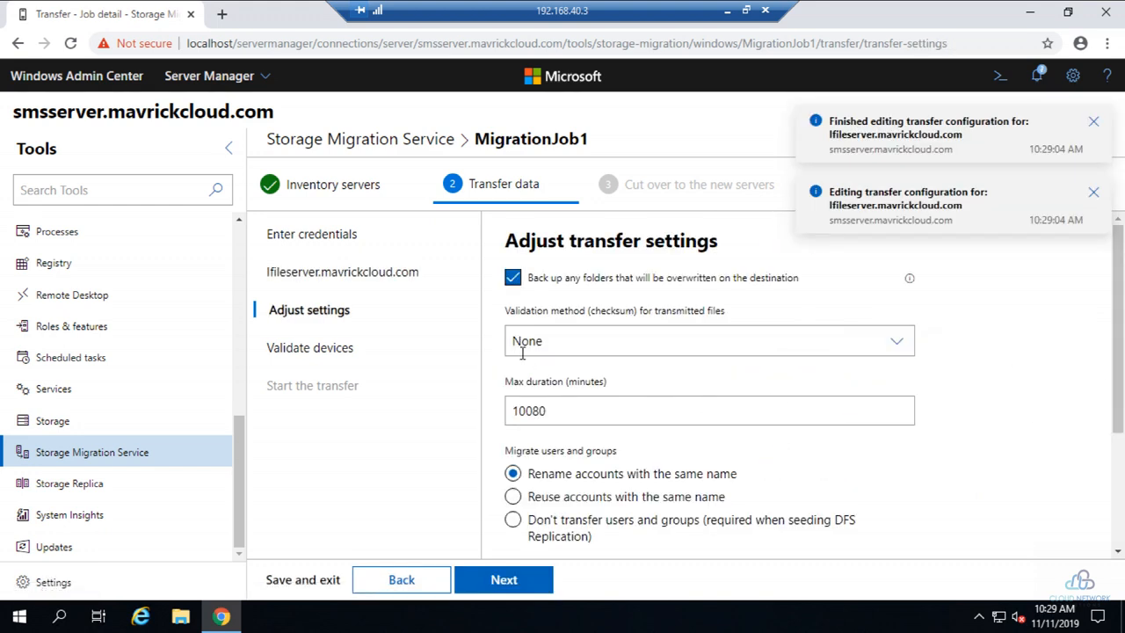
Set checksum validation to CRC64 and continue to device validation.
left_click(675, 343)
left_click(537, 405)
scroll(747, 413, "down", 2)
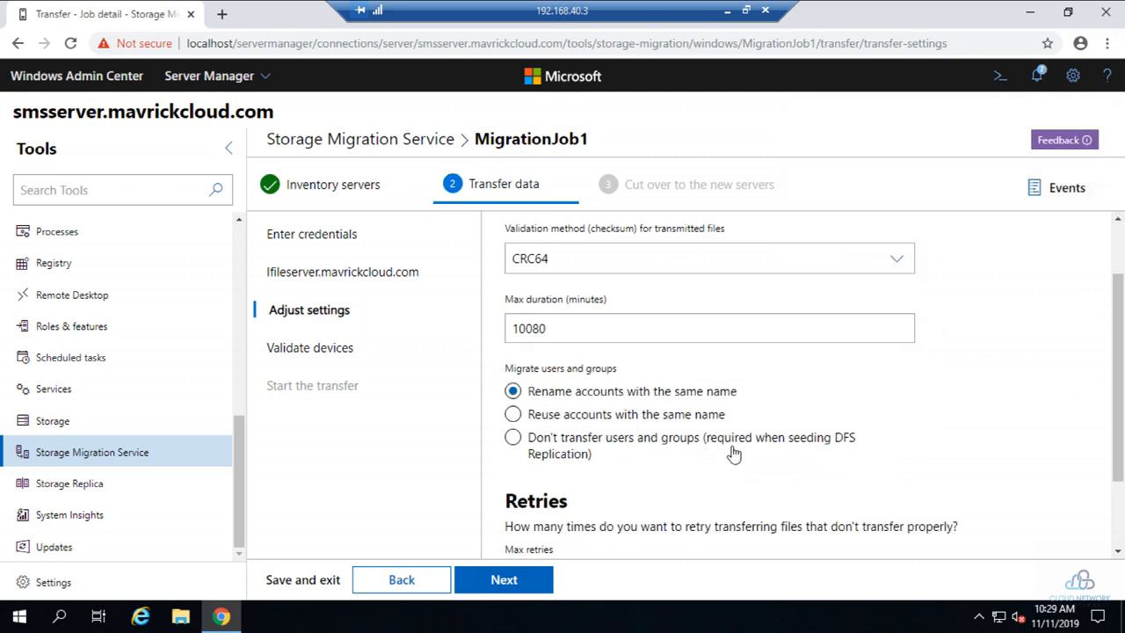
scroll(730, 452, "down", 2)
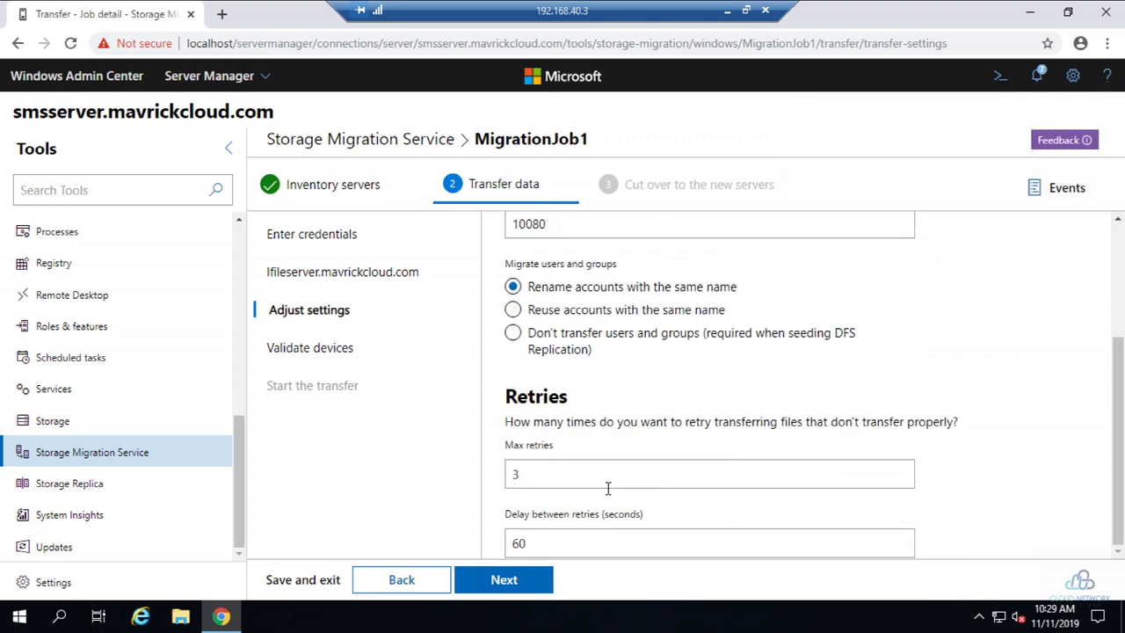
left_click(513, 581)
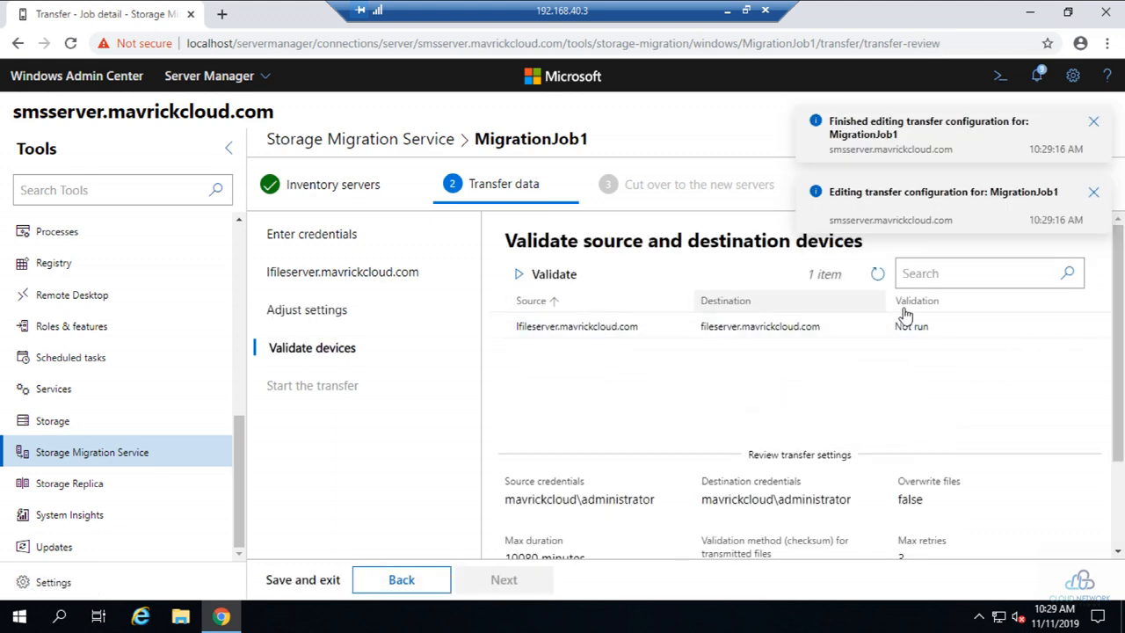
Validate lfileserver to fileserver, review the warning test results, and proceed to Start the transfer.
left_click(1097, 194)
left_click(1094, 122)
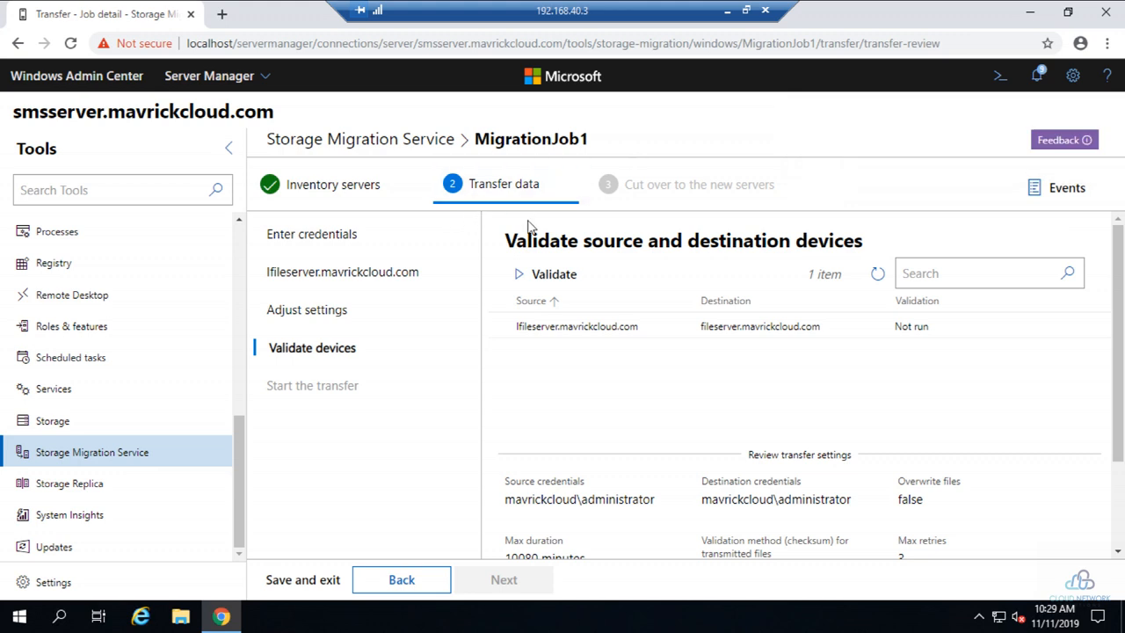
left_click(544, 278)
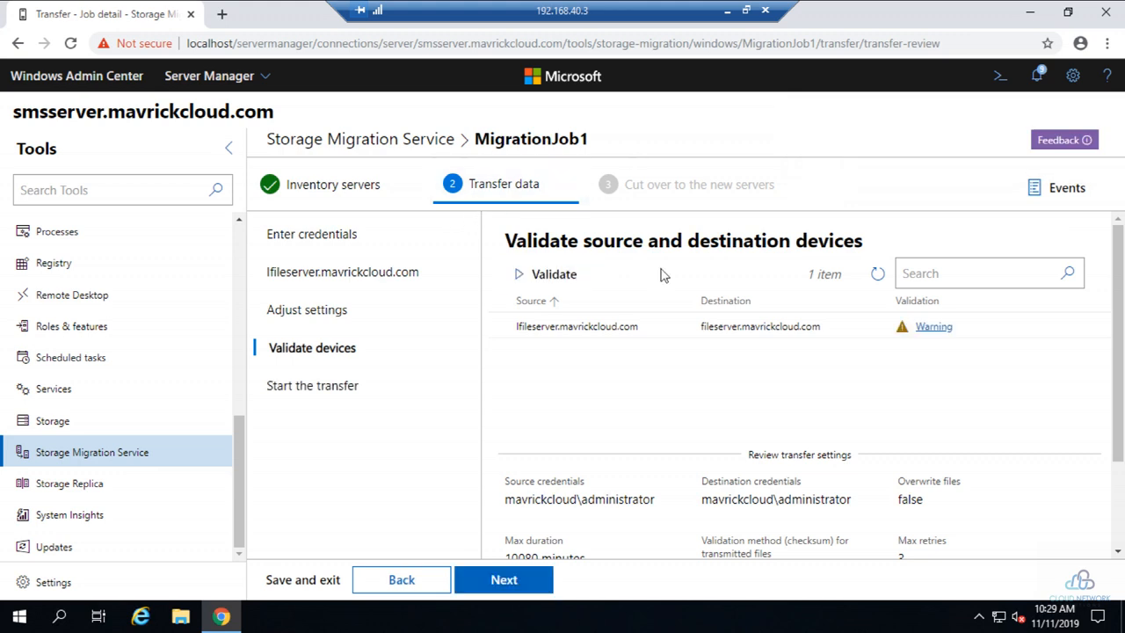
left_click(956, 338)
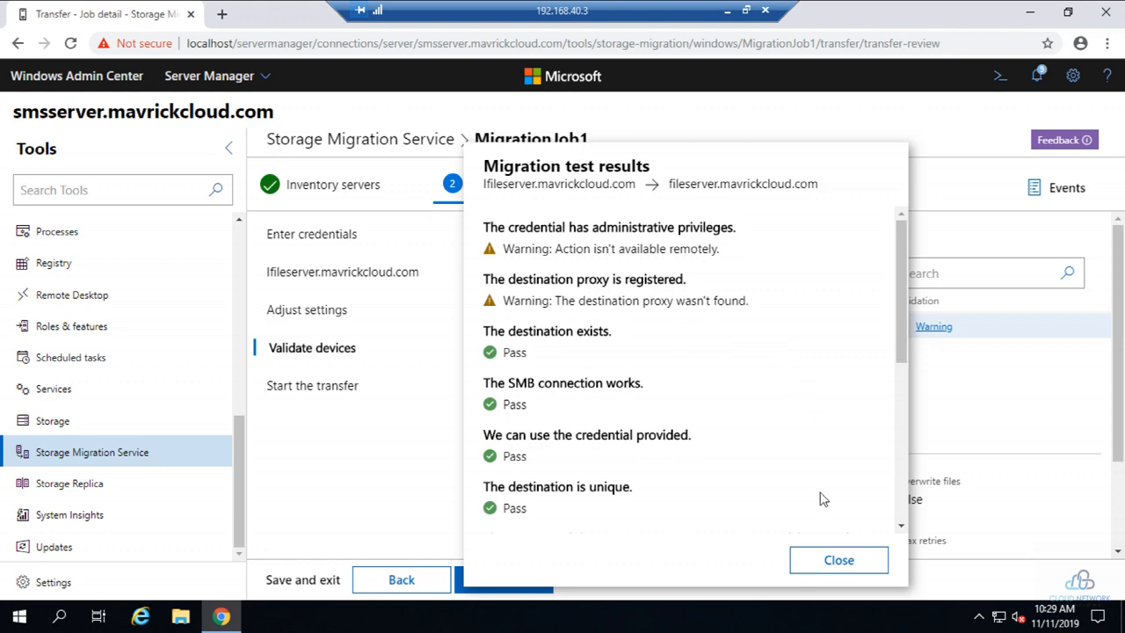
left_click(838, 559)
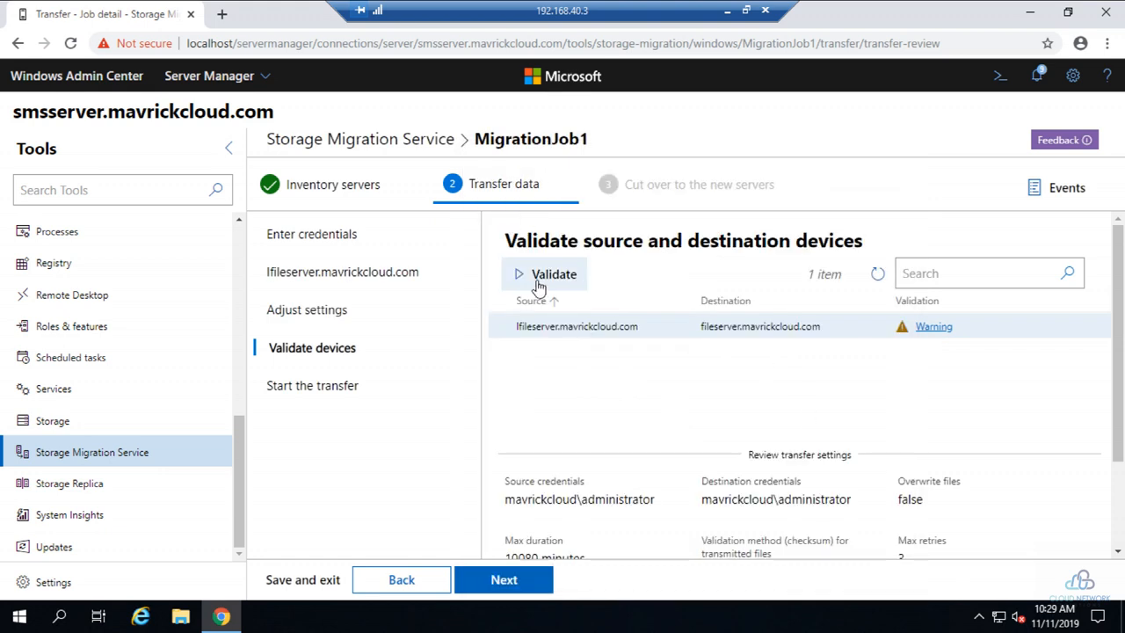
scroll(673, 422, "down", 3)
left_click(504, 579)
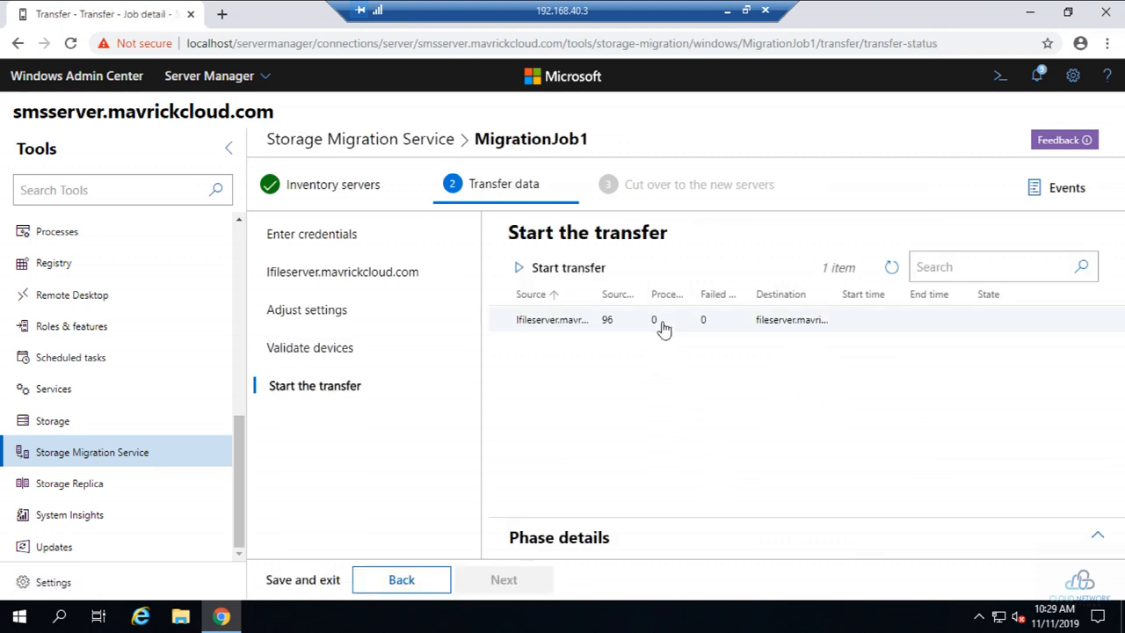
Start the MigrationJob1 transfer so it shows Running, then minimize the remote session.
left_click(662, 328)
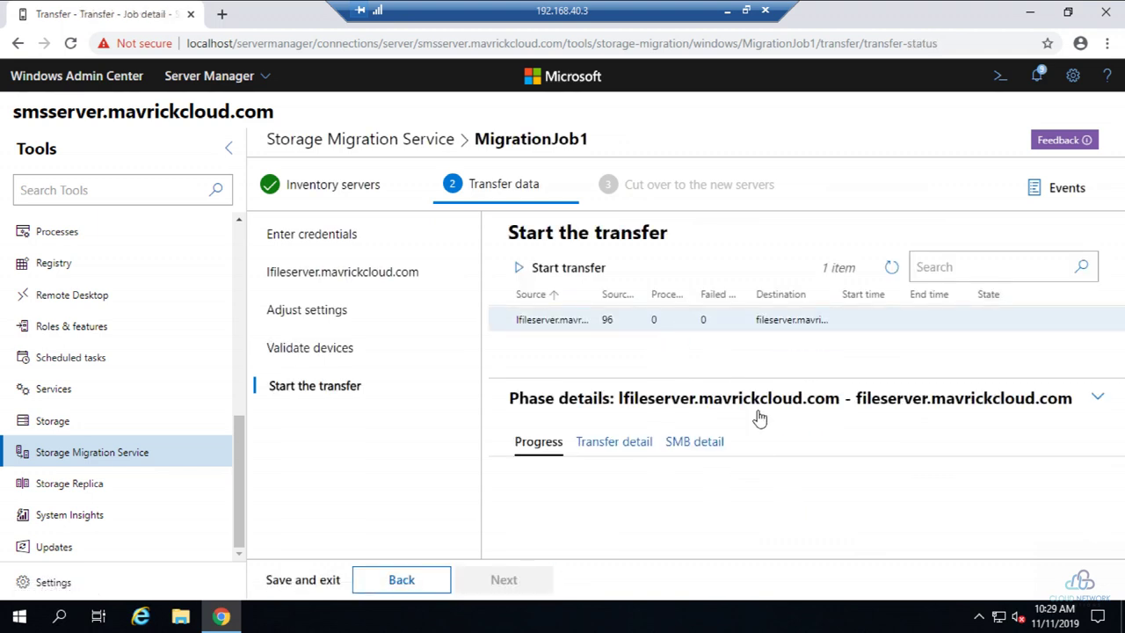
left_click(528, 269)
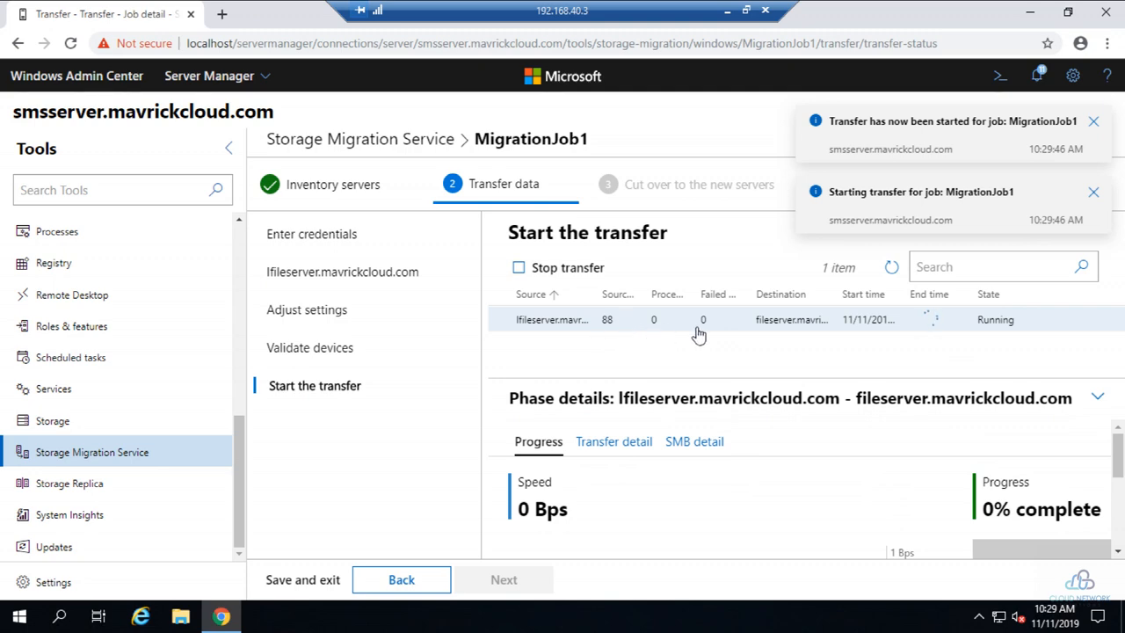
left_click(727, 11)
In the 192.168.40.5 session, browse New Volume (E:) > Generic_Share to confirm its eight copied files.
left_click(320, 622)
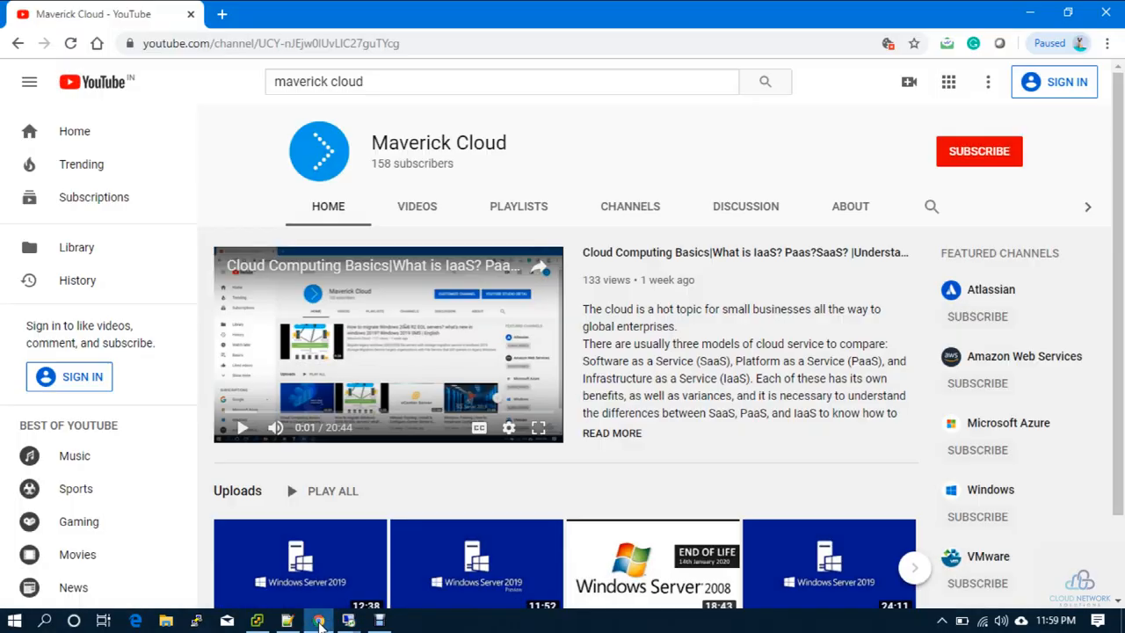
left_click(348, 621)
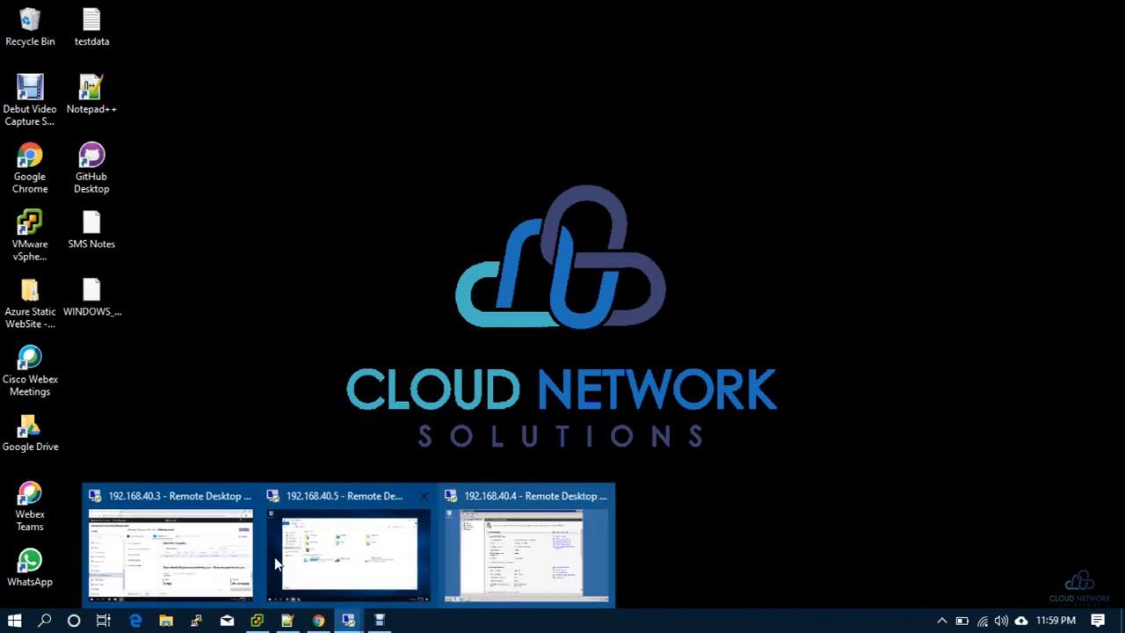
left_click(334, 559)
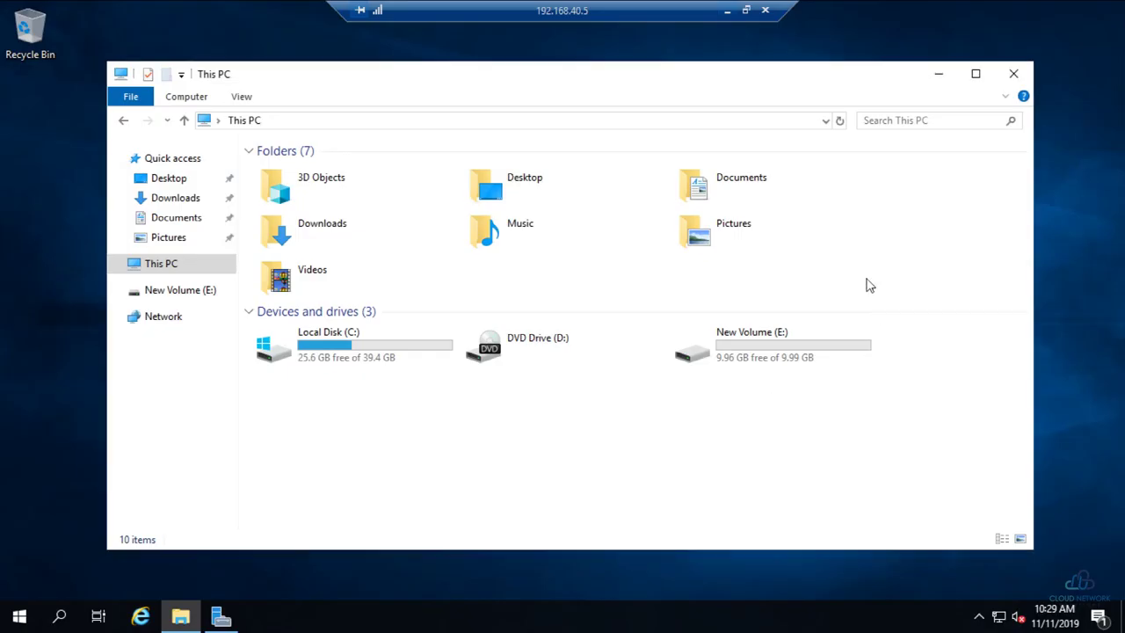
double_click(773, 332)
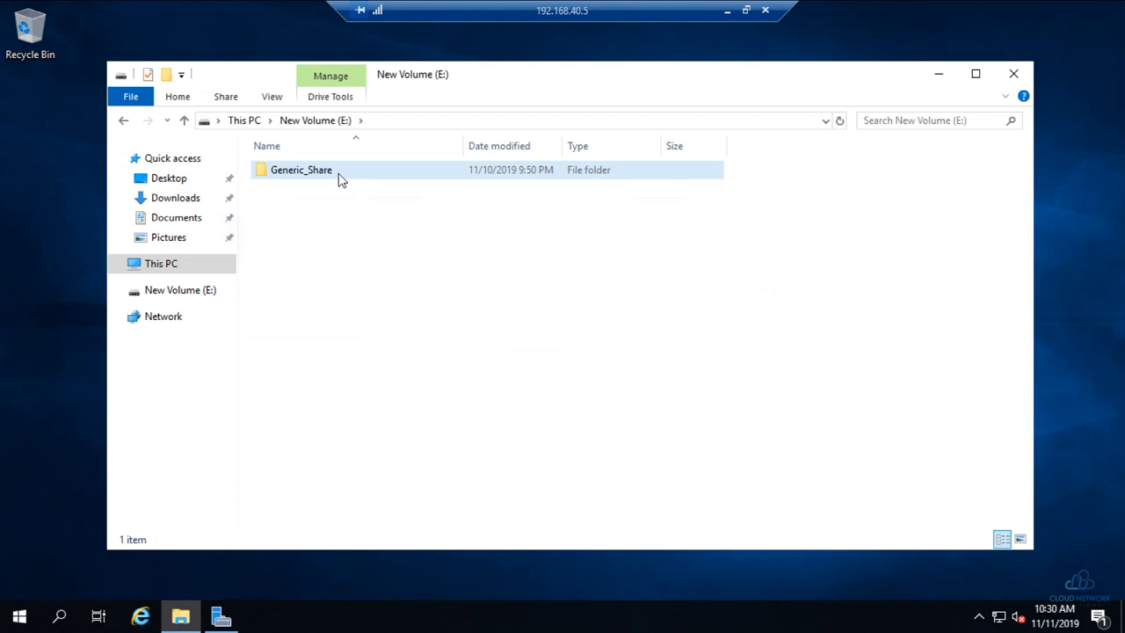
double_click(338, 172)
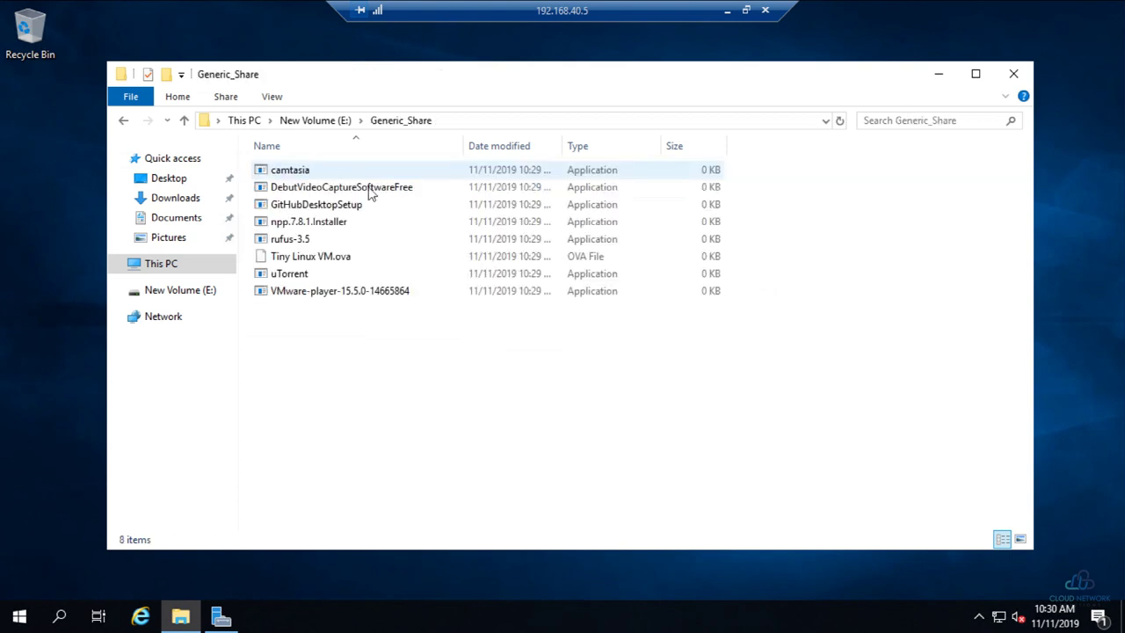
left_click(315, 120)
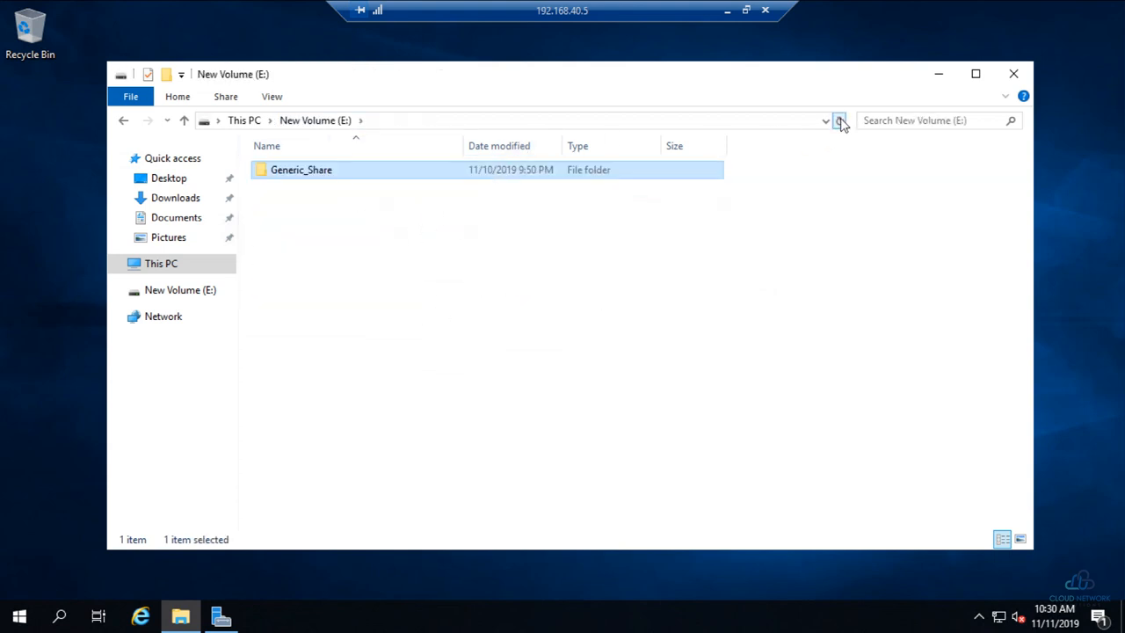
double_click(289, 176)
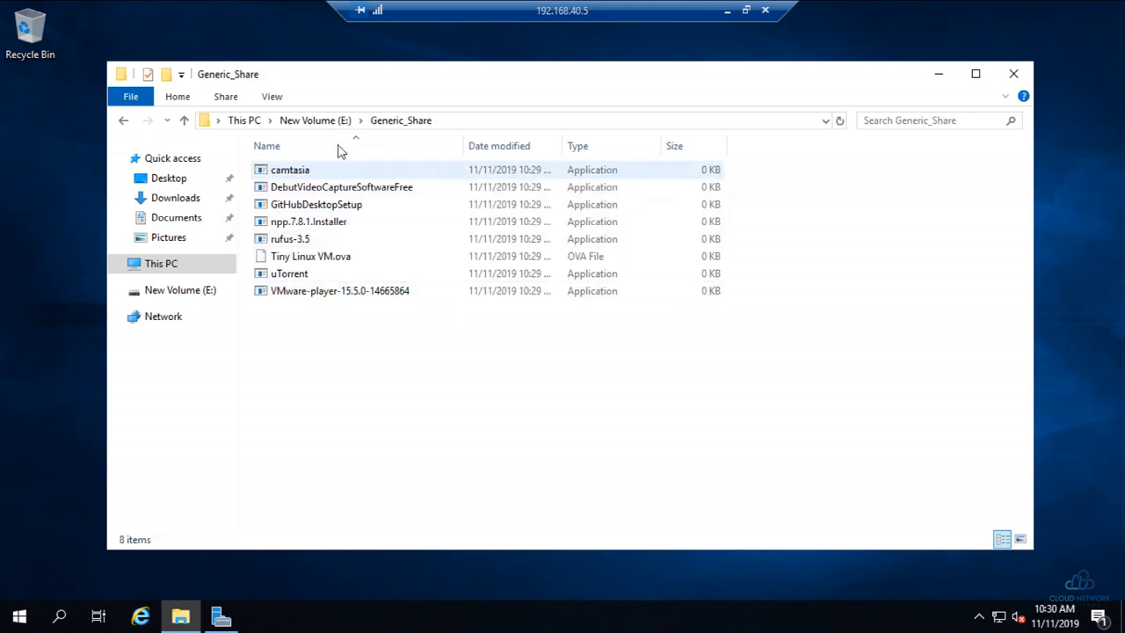
left_click(315, 121)
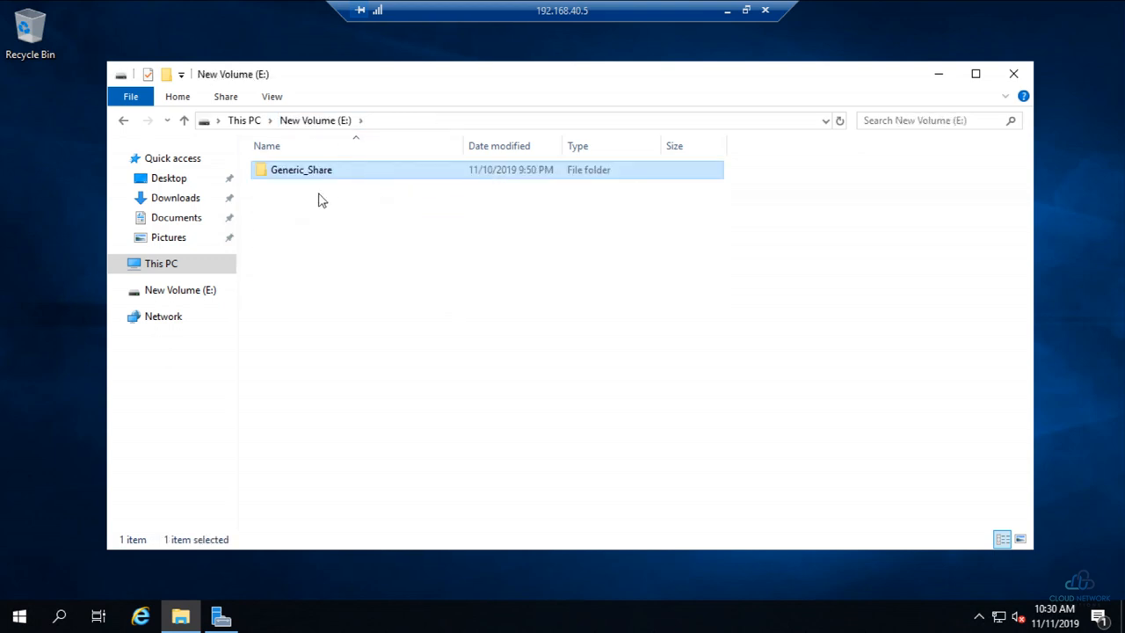
Recheck New Volume (E:) from This PC, then minimize the file server session and preview the open sessions.
left_click(244, 120)
double_click(741, 352)
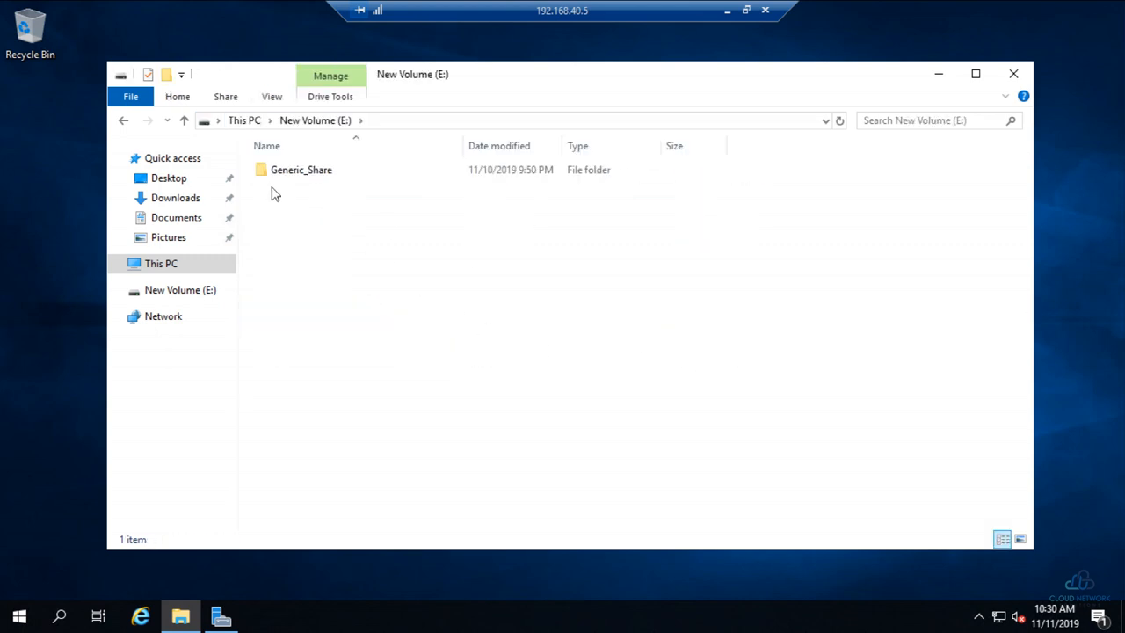
left_click(245, 120)
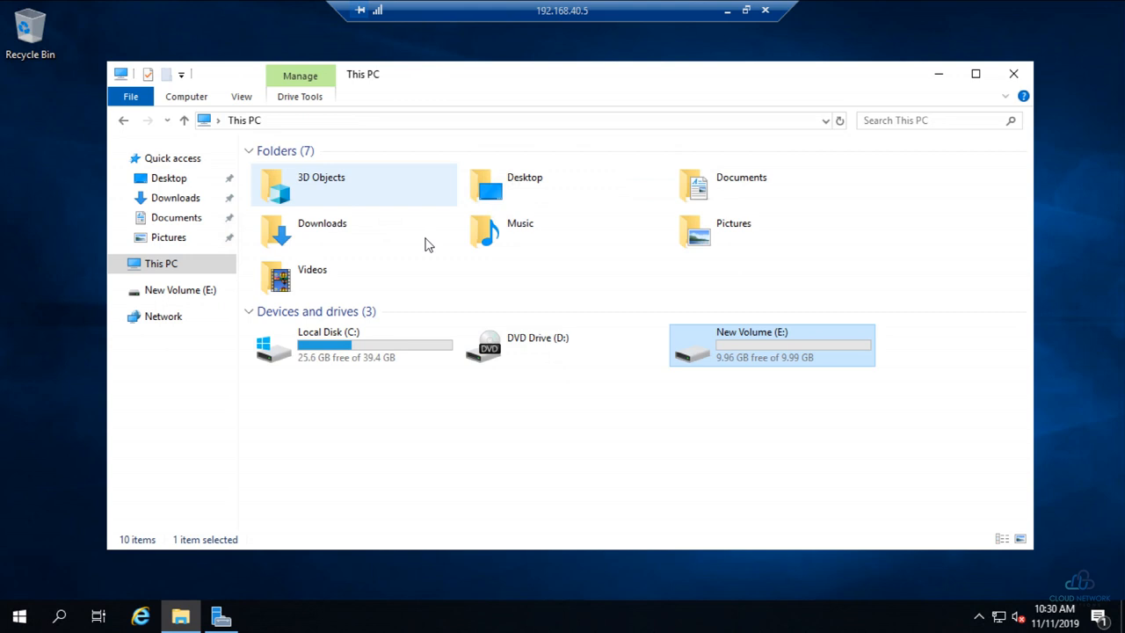
double_click(741, 342)
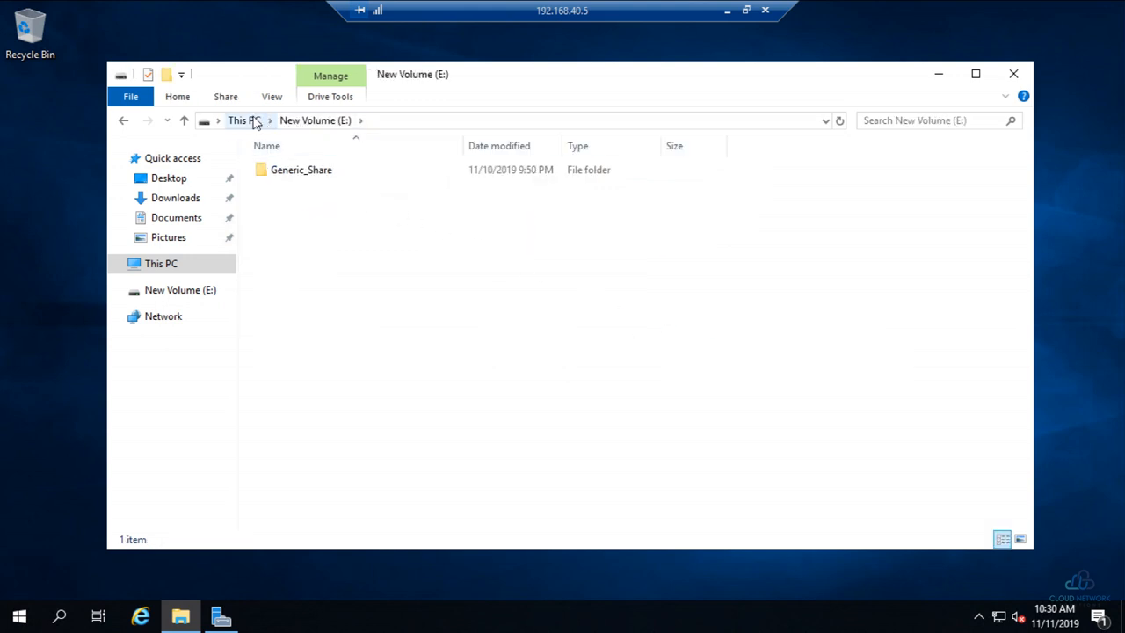
left_click(244, 120)
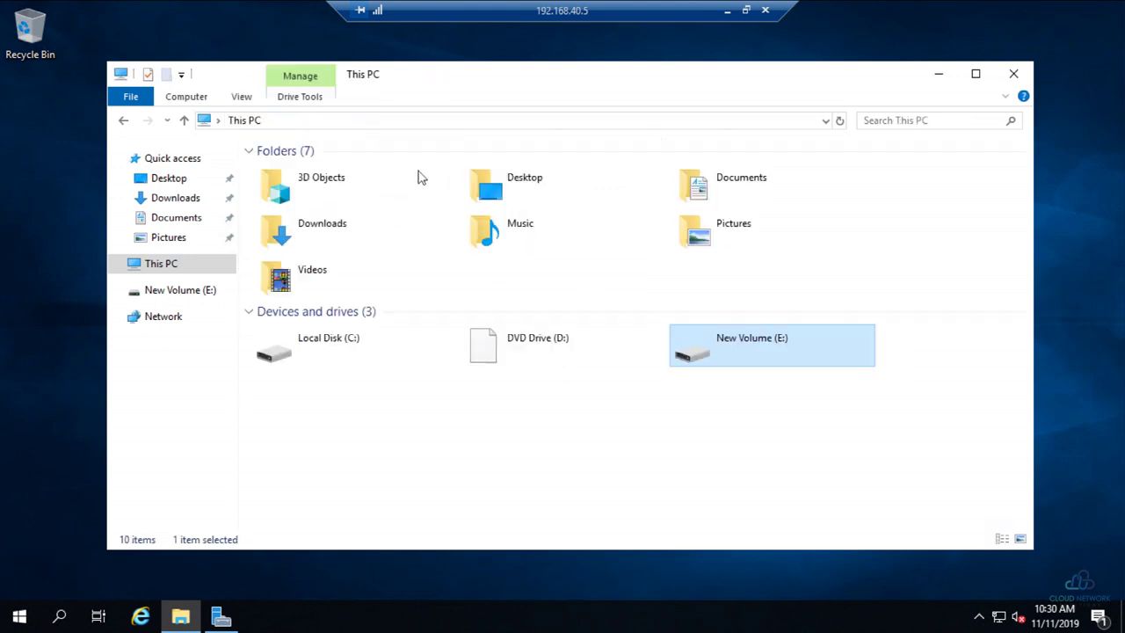
left_click(728, 11)
left_click(350, 621)
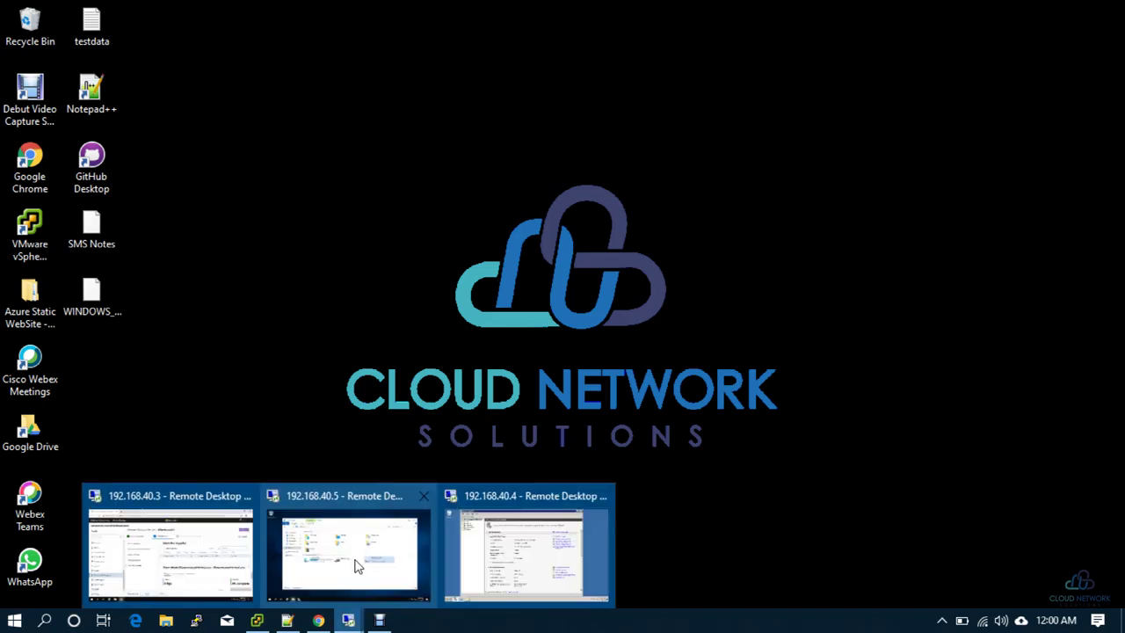
left_click(193, 541)
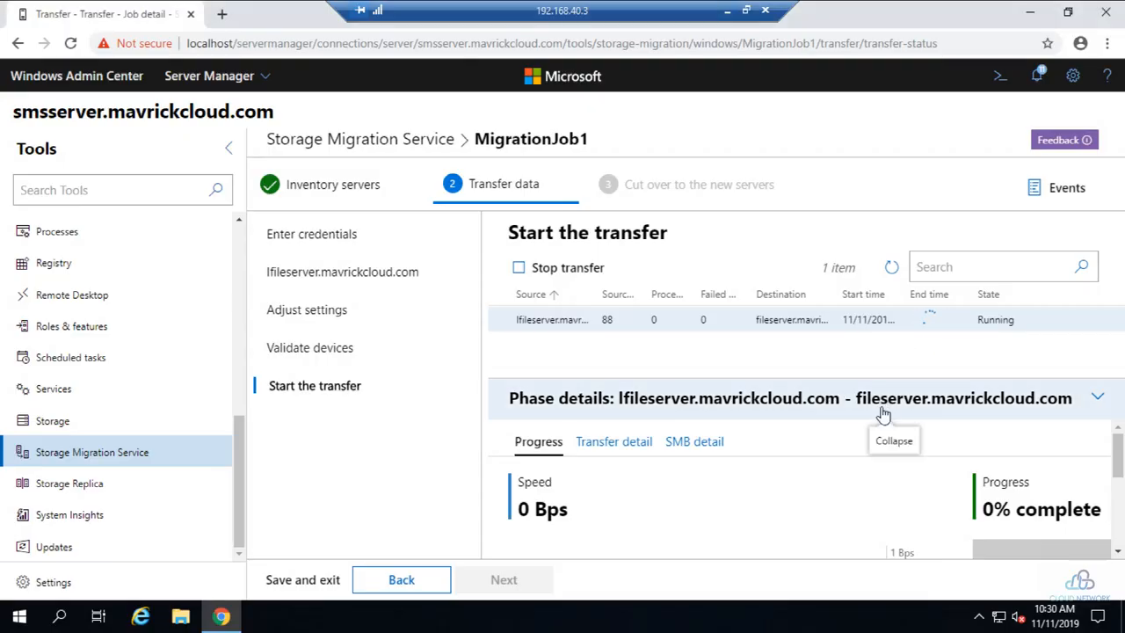
scroll(857, 518, "down", 2)
scroll(857, 527, "down", 2)
scroll(857, 529, "up", 3)
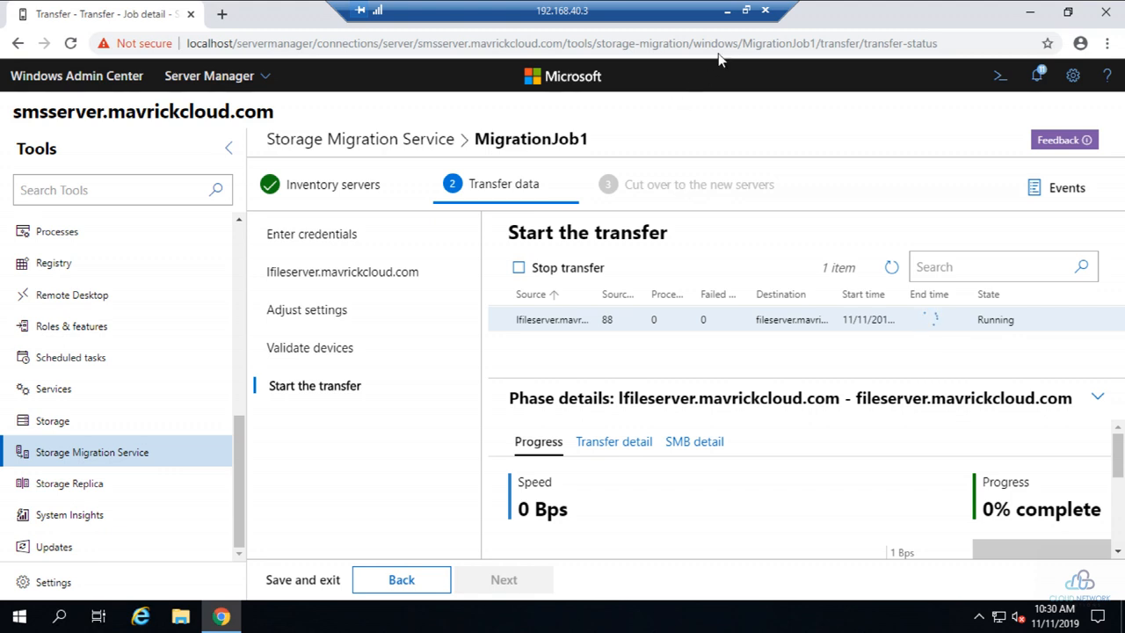
left_click(729, 12)
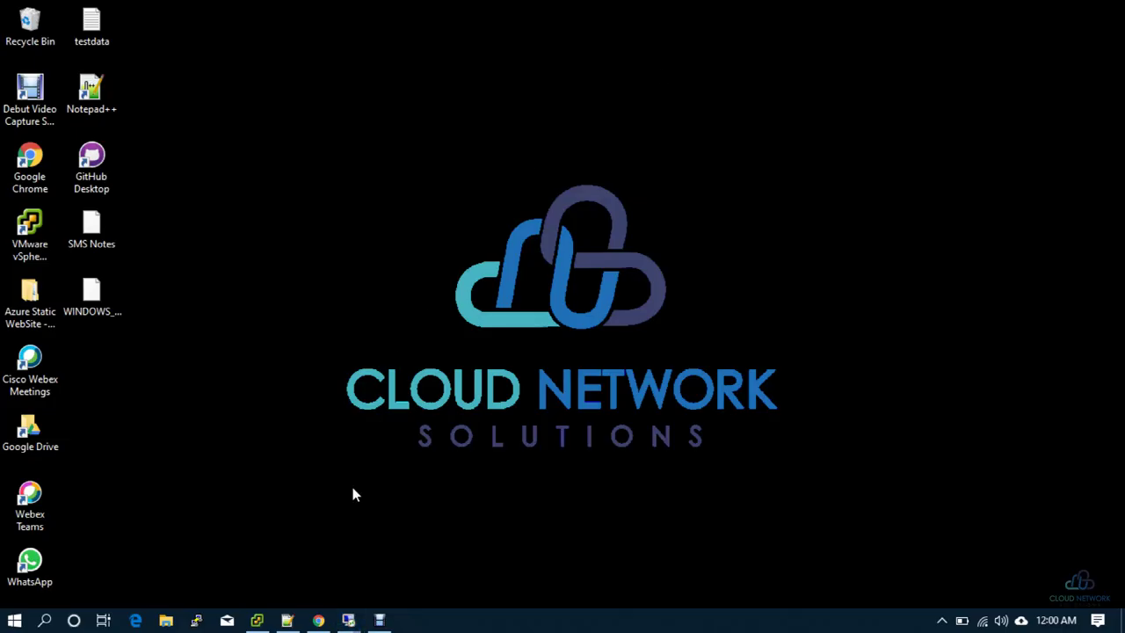
left_click(363, 621)
left_click(365, 538)
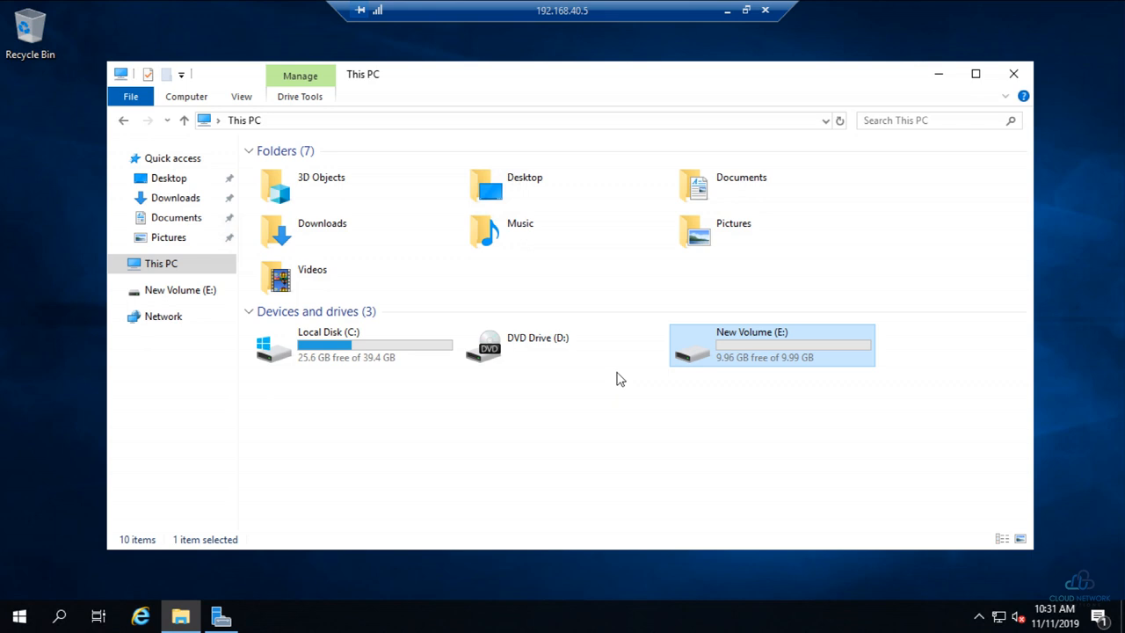
double_click(688, 349)
double_click(326, 174)
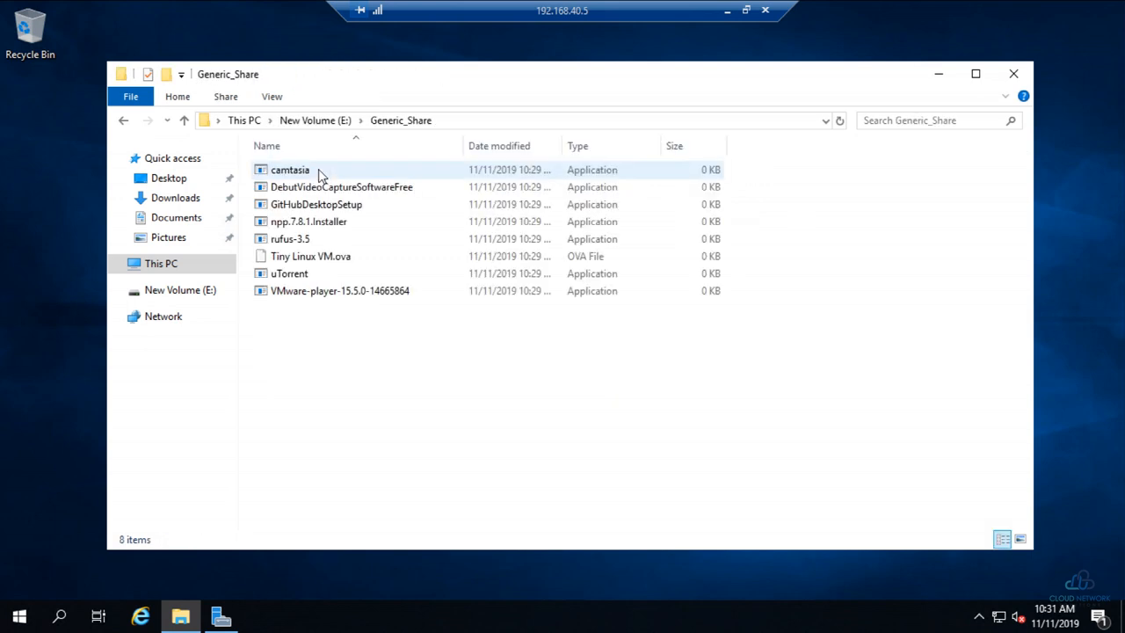
left_click(314, 121)
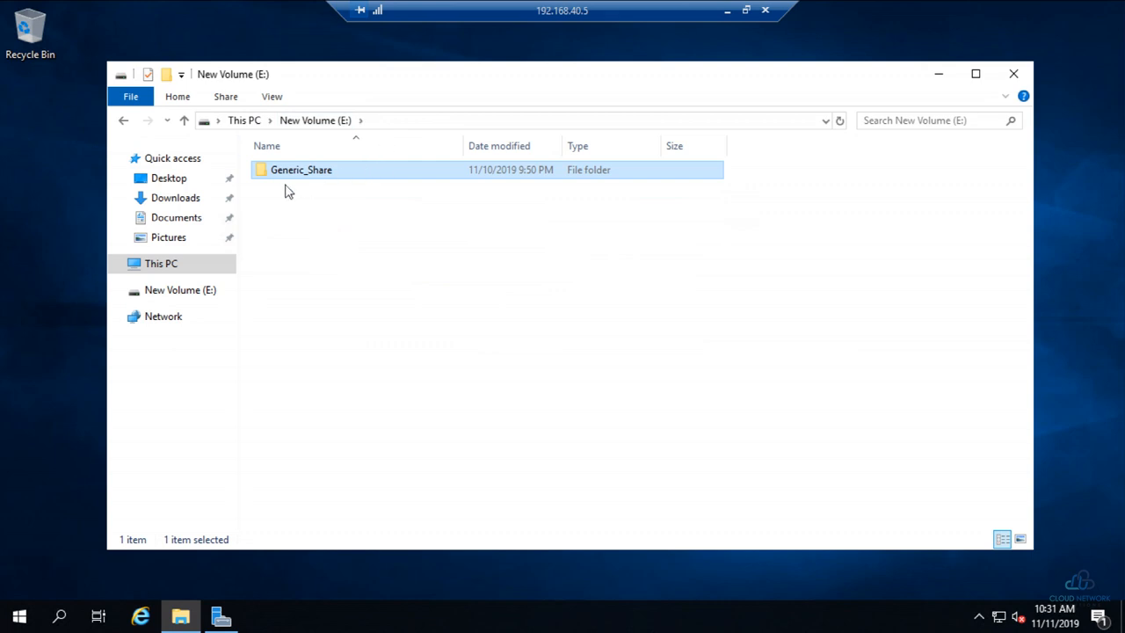
left_click(417, 121)
key("Escape")
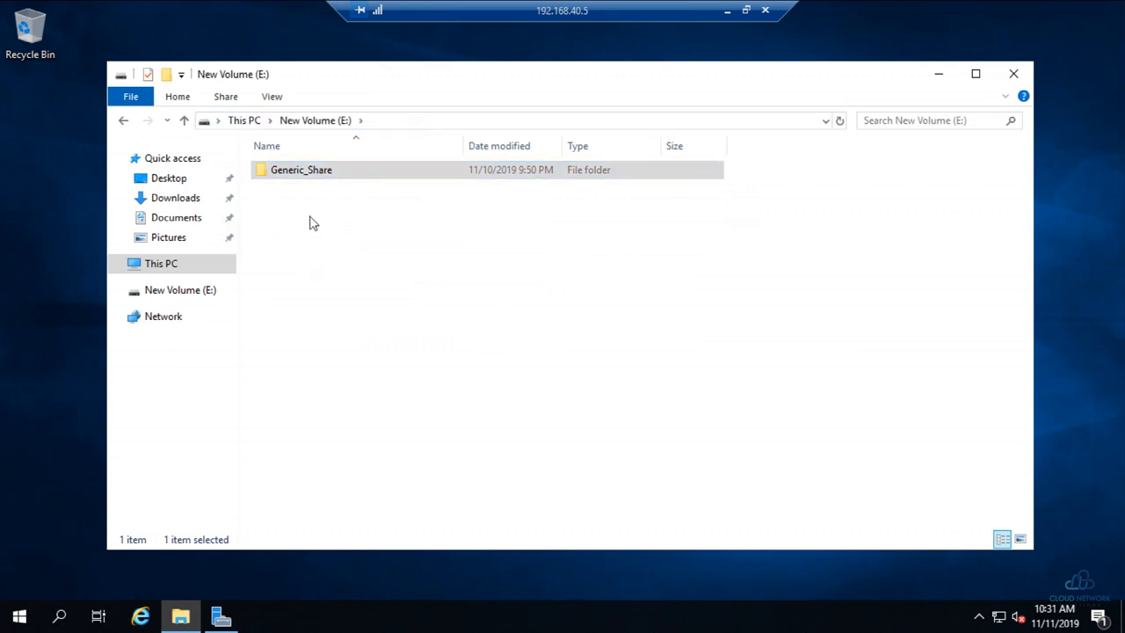
left_click(727, 9)
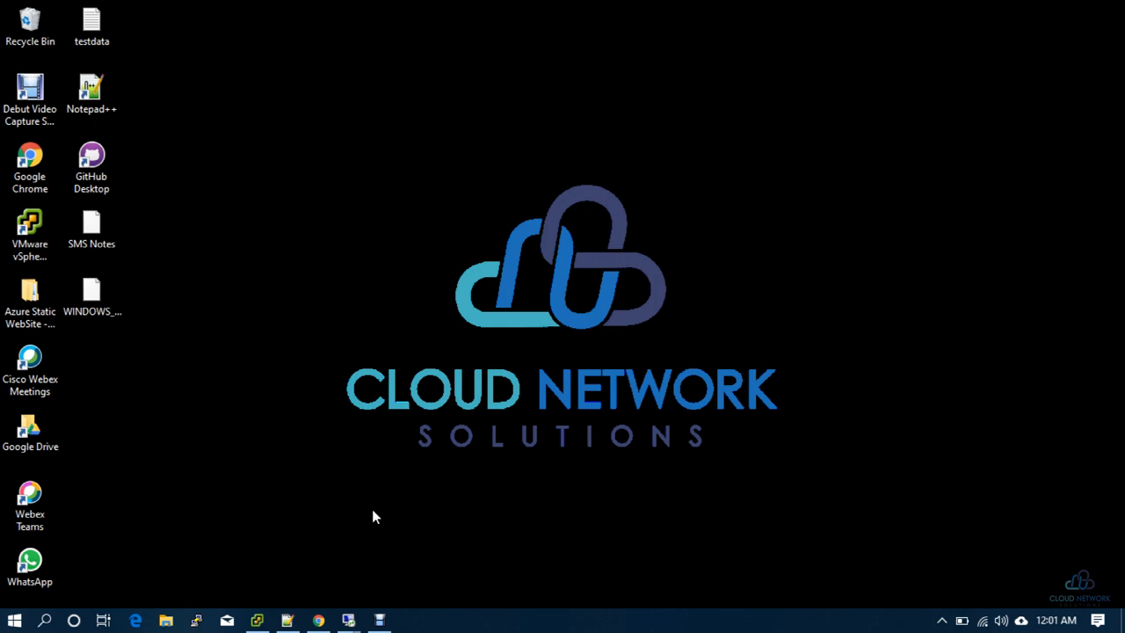
In SMS Notes, highlight the line about the job to migrate data from 2008R2 to 2019.
left_click(288, 621)
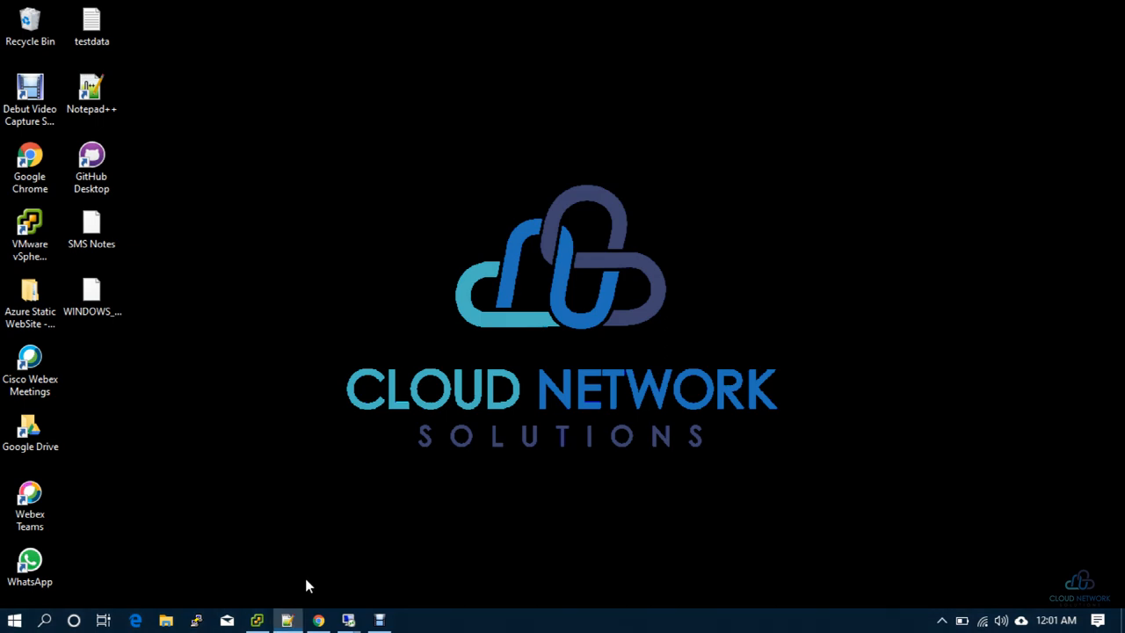
left_click(1030, 373)
type("-")
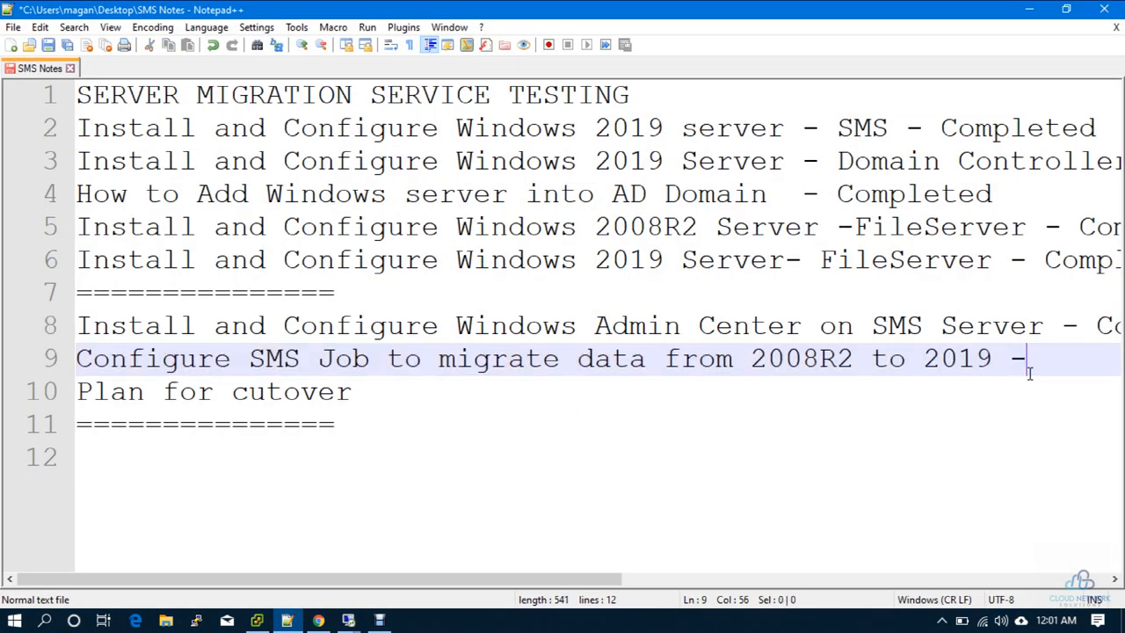
type("- Completed")
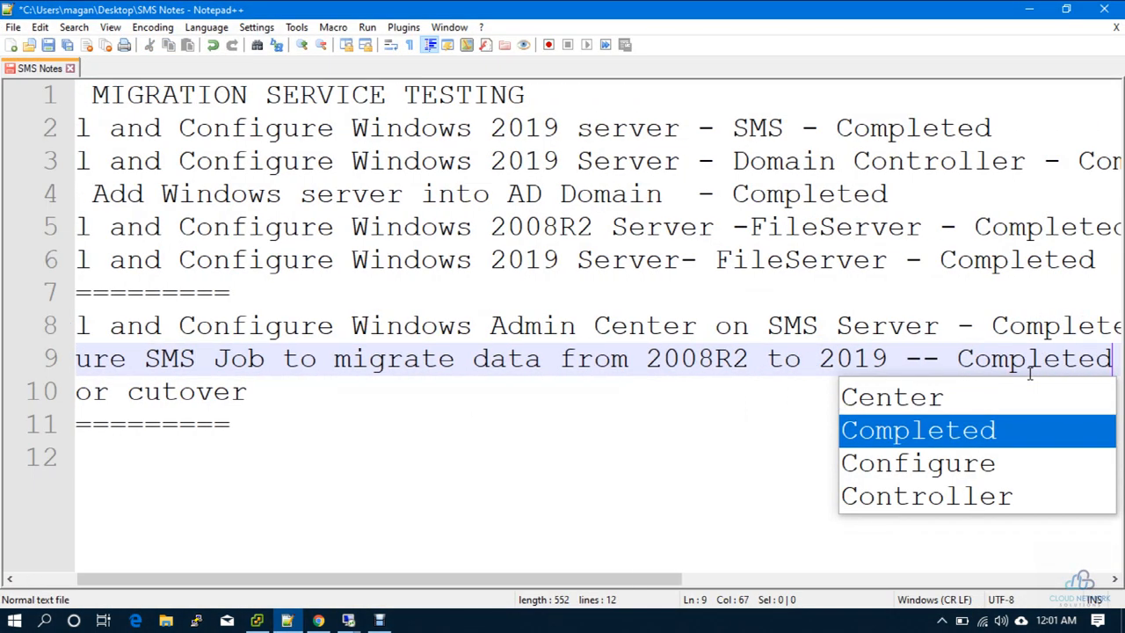
left_click_drag(404, 582, 88, 583)
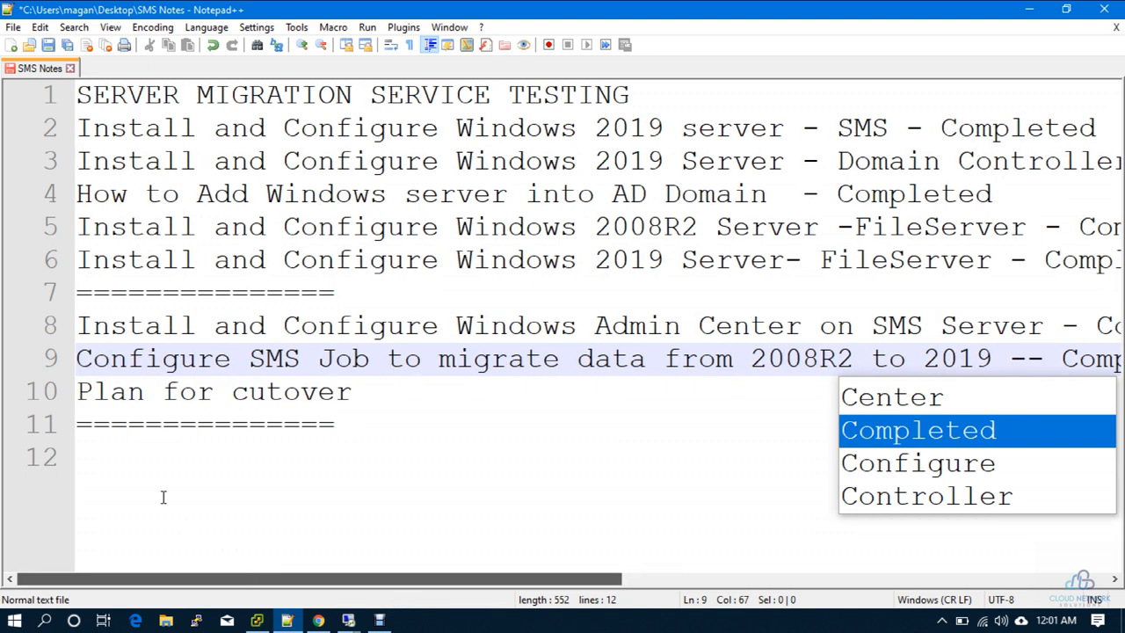
left_click_drag(302, 358, 76, 325)
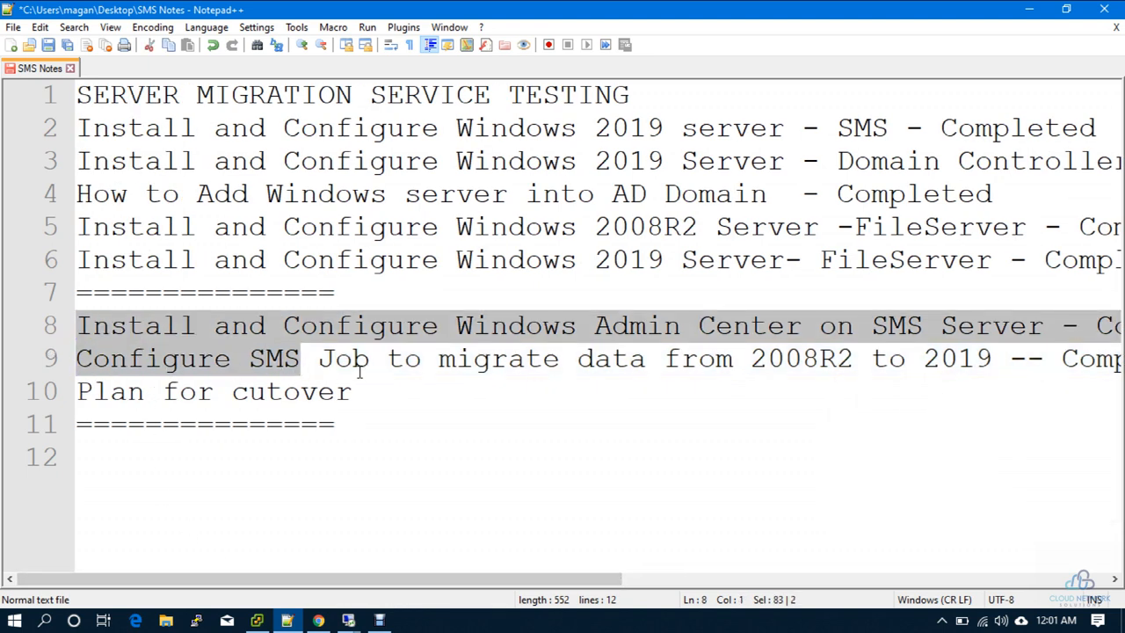
left_click(320, 358)
left_click_drag(320, 357, 852, 358)
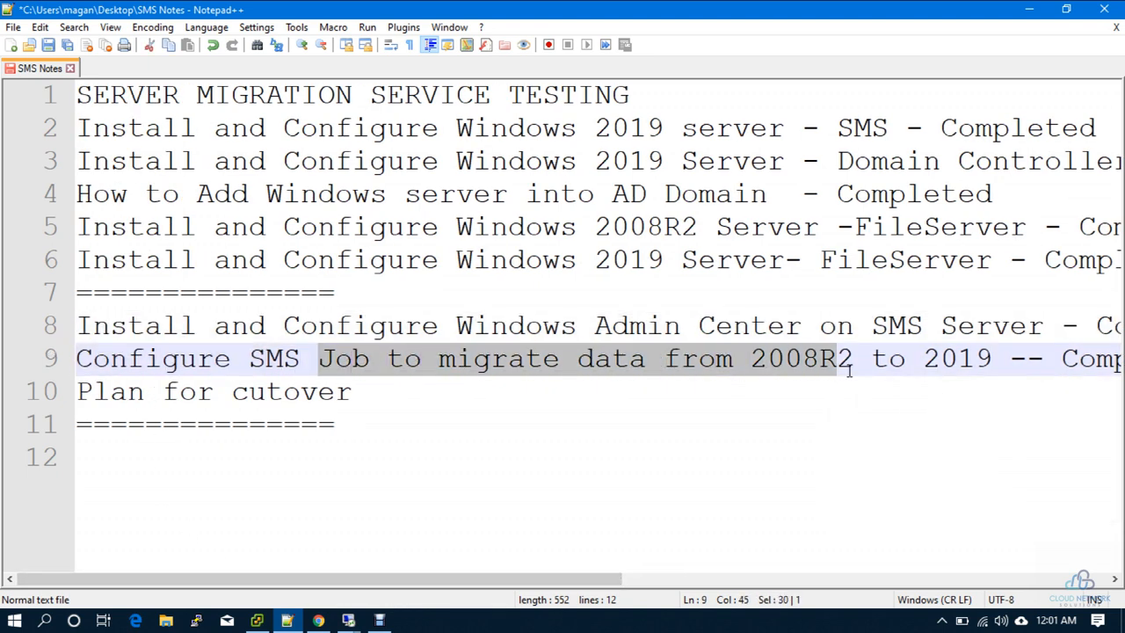
Check the file server folder path and the Windows Admin Center transfer status, then return to the notes.
left_click(349, 622)
mouse_move(348, 620)
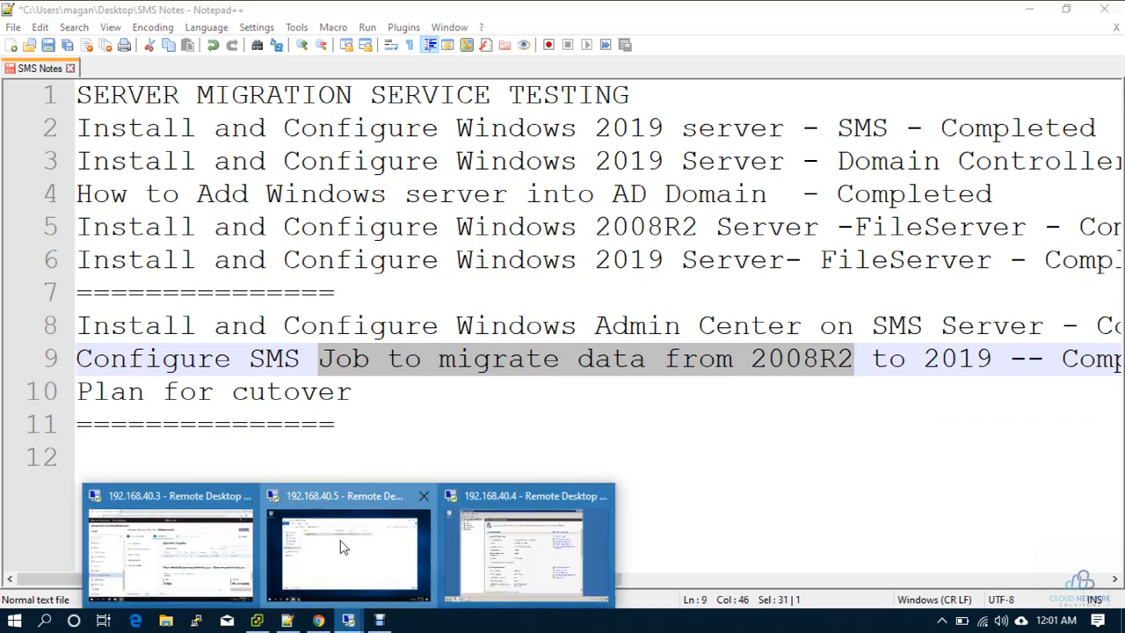
left_click(341, 549)
left_click(425, 123)
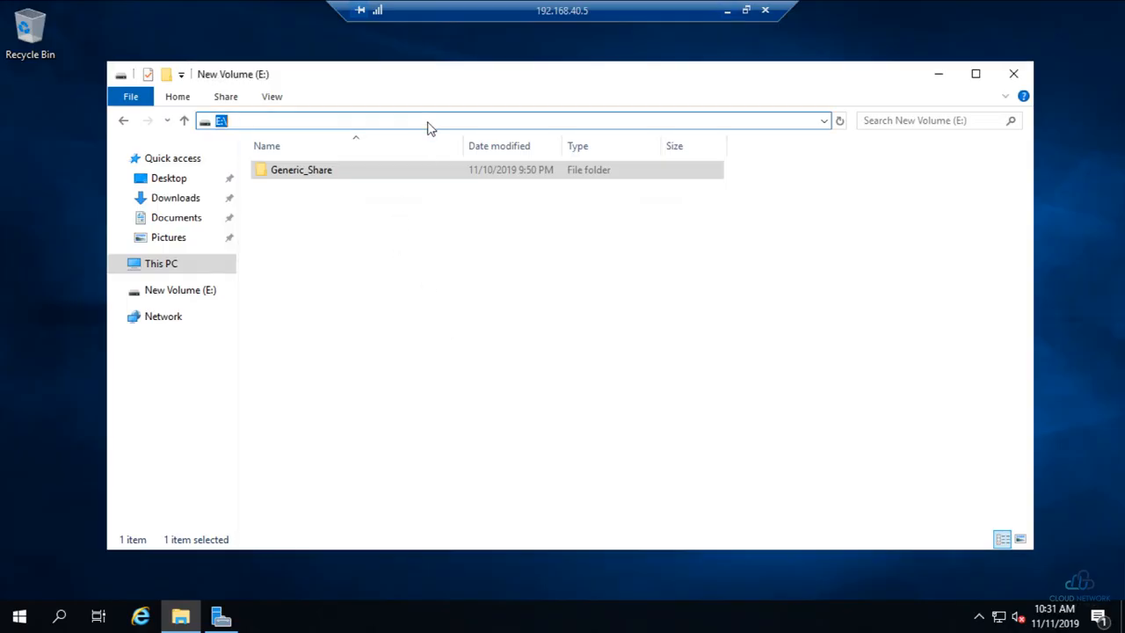
key("Escape")
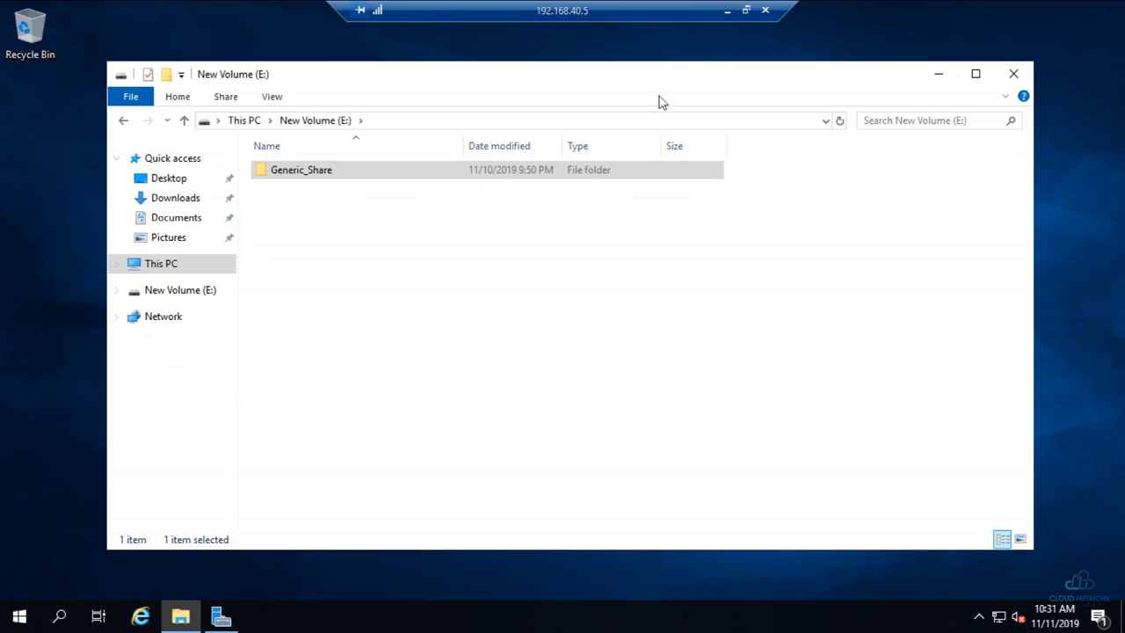
left_click(726, 10)
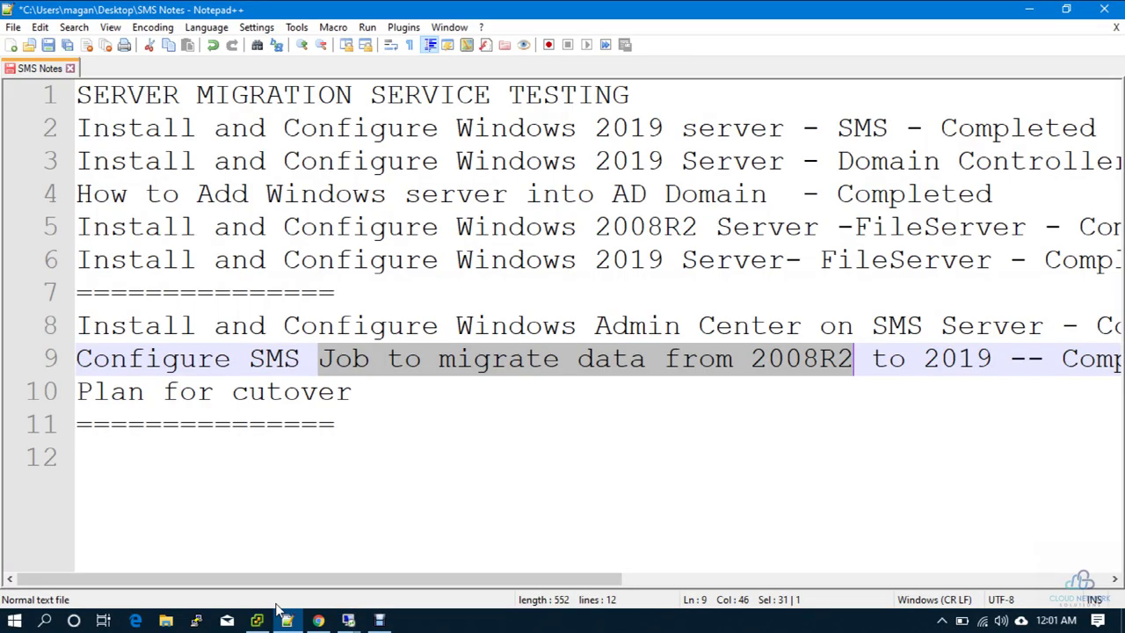
left_click(347, 622)
left_click(343, 545)
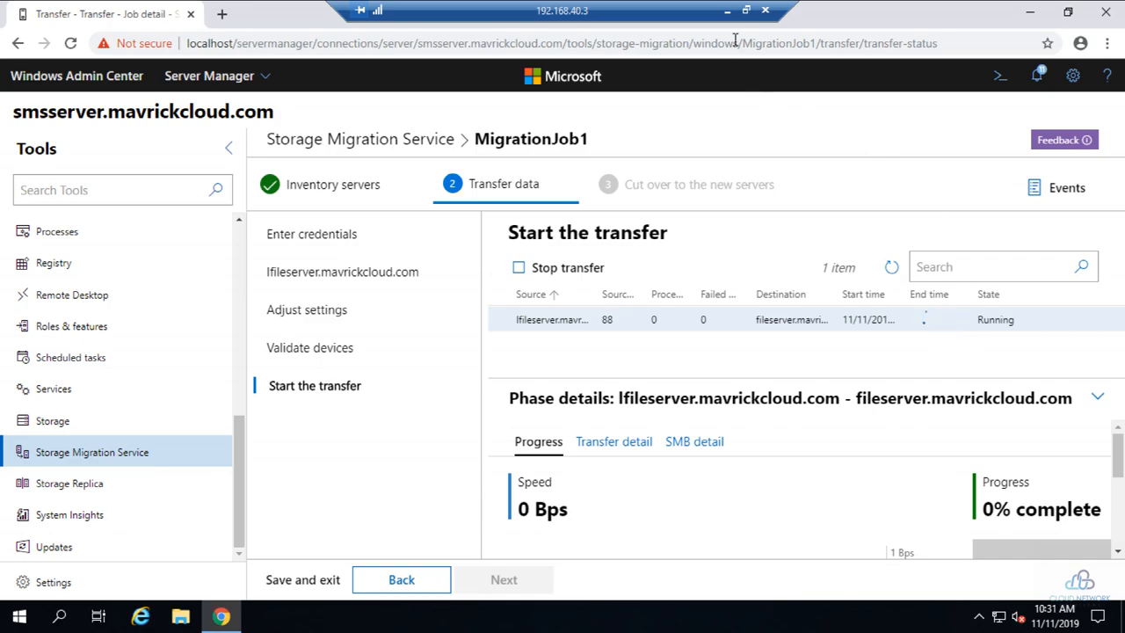
left_click(726, 10)
Highlight the migration job and cutover lines and place the cursor after Plan for cutover.
left_click(358, 458)
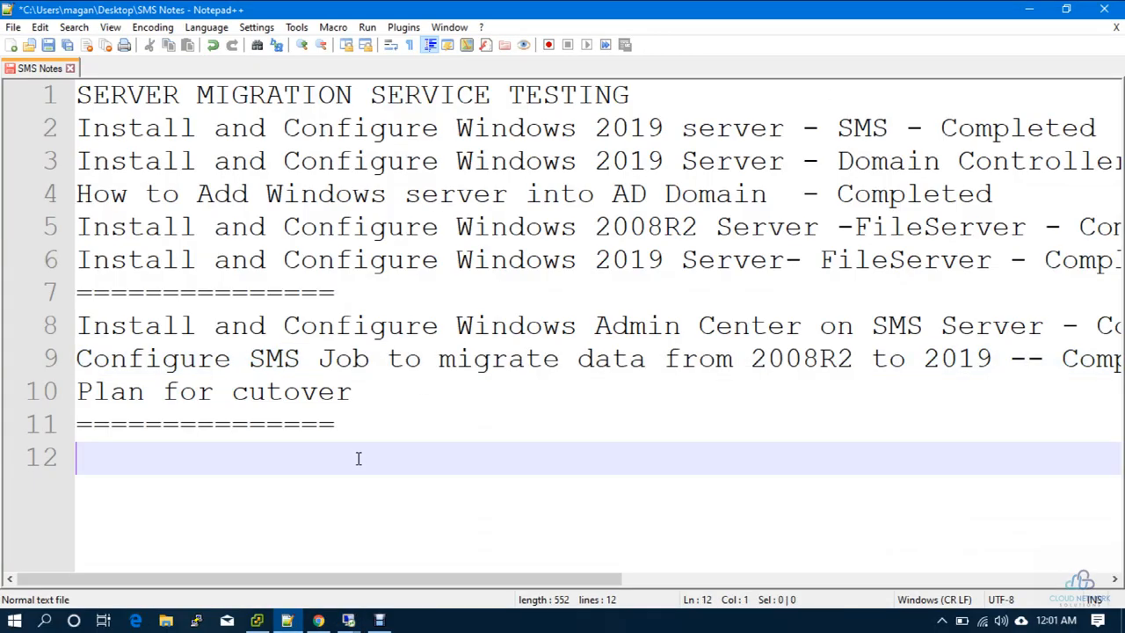
left_click_drag(488, 437, 87, 359)
left_click(365, 393)
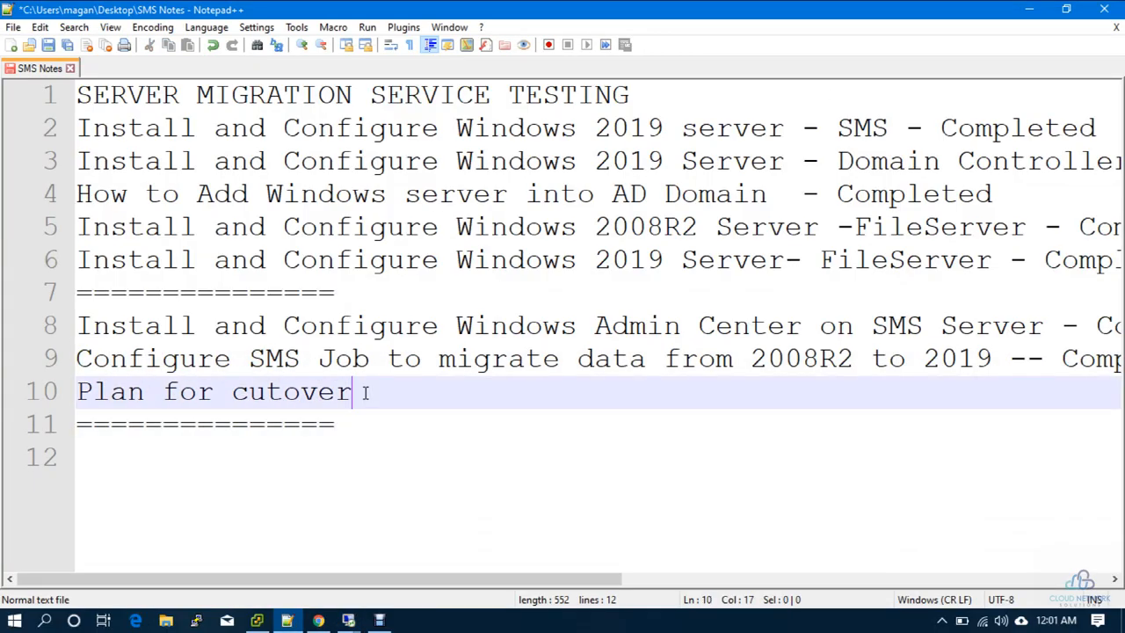